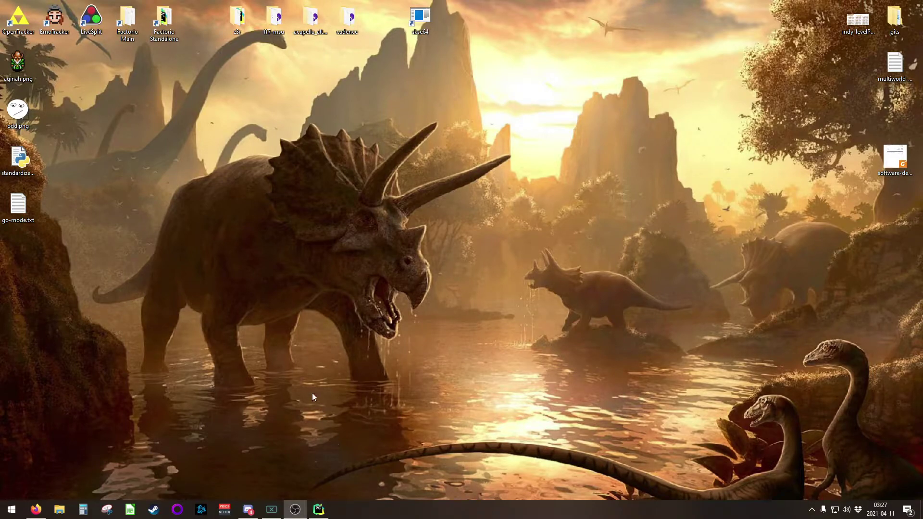
- View the Factorio page in GOG Galaxy and close the launcher window
{"action": "left_click", "coordinate": [127, 22]}
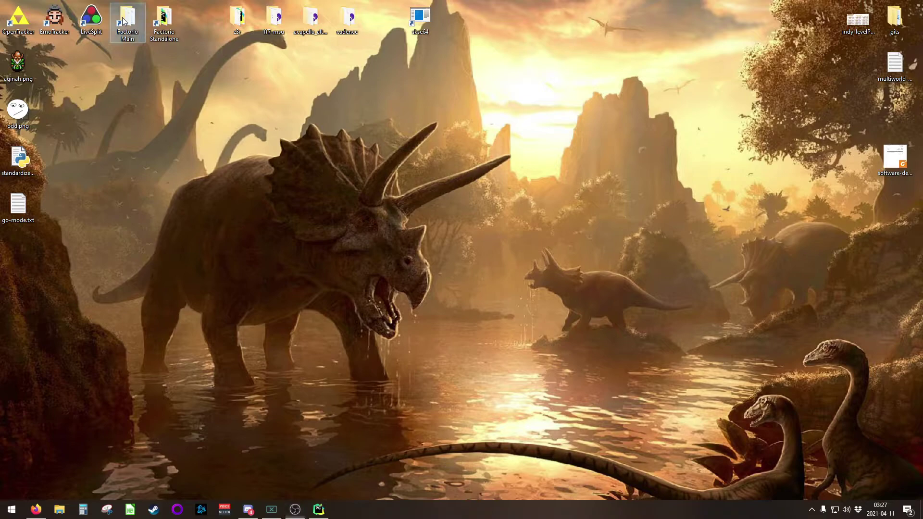
{"action": "left_click", "coordinate": [177, 509]}
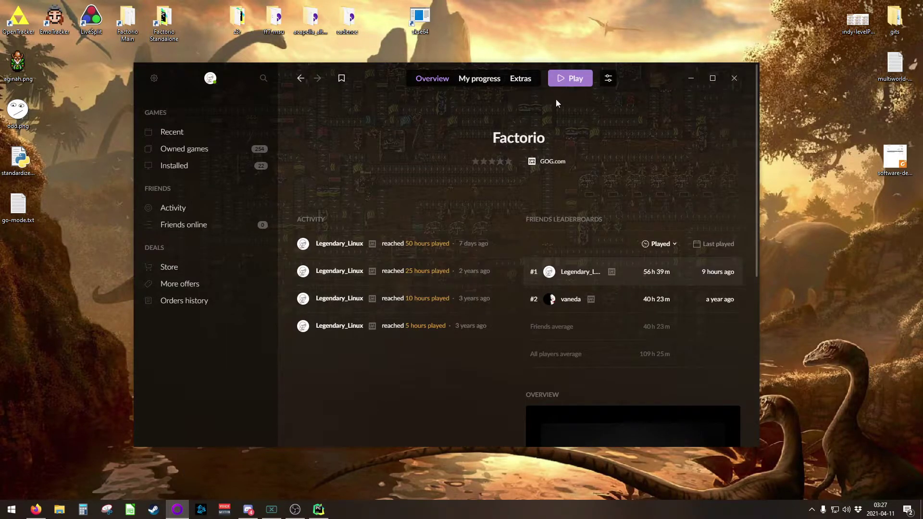
{"action": "left_click", "coordinate": [733, 79]}
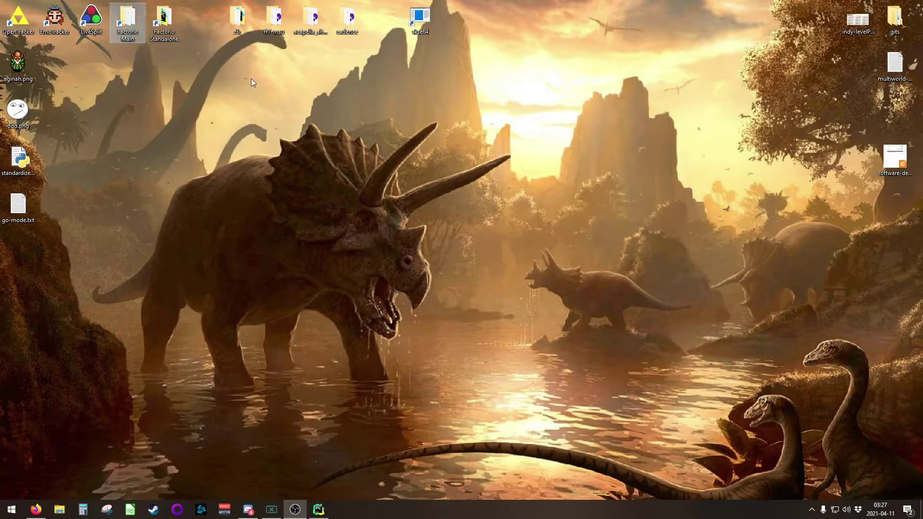
- Open config-path.cfg from the standalone Factorio folder in Notepad and highlight its config-path line
{"action": "double_click", "coordinate": [163, 22]}
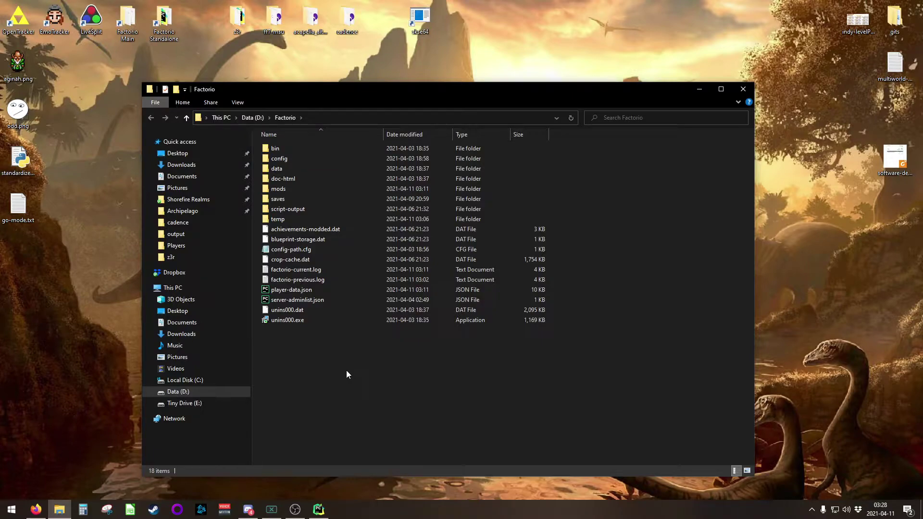
{"action": "left_click", "coordinate": [268, 251]}
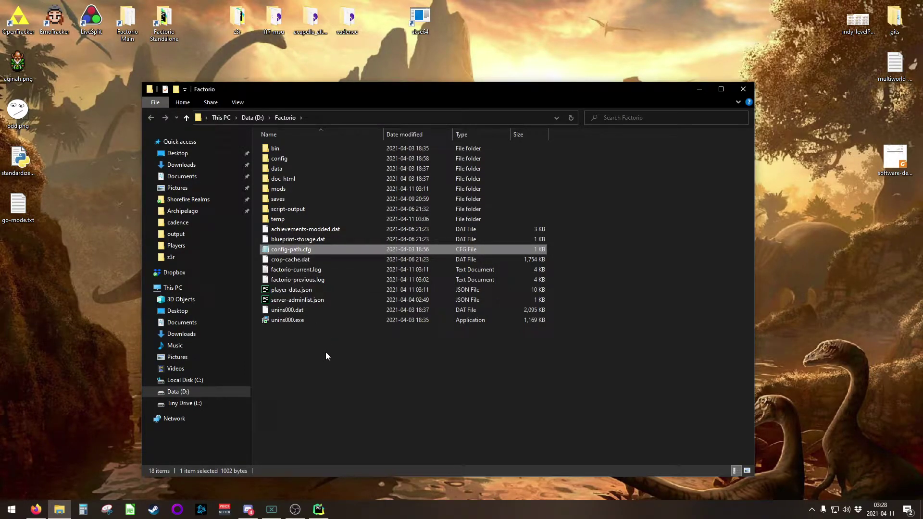
{"action": "double_click", "coordinate": [268, 250]}
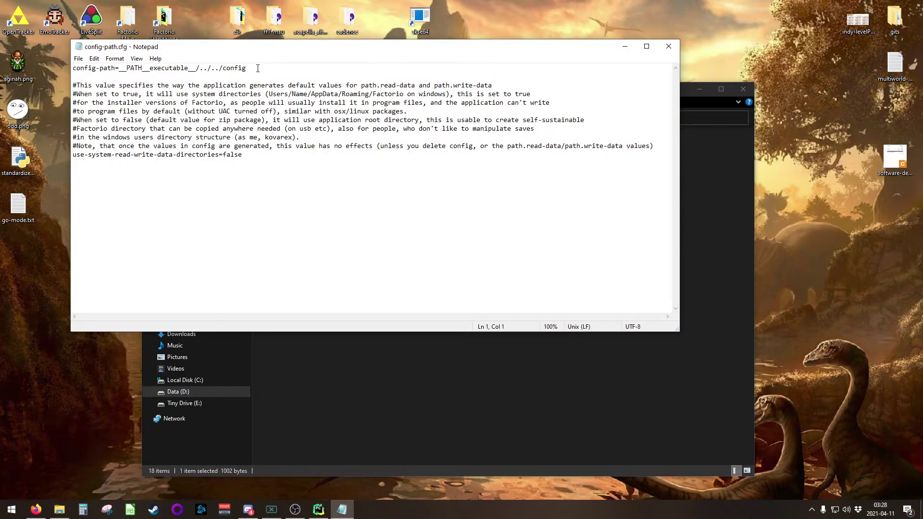
{"action": "left_click_drag", "start_coordinate": [258, 68], "coordinate": [72, 69]}
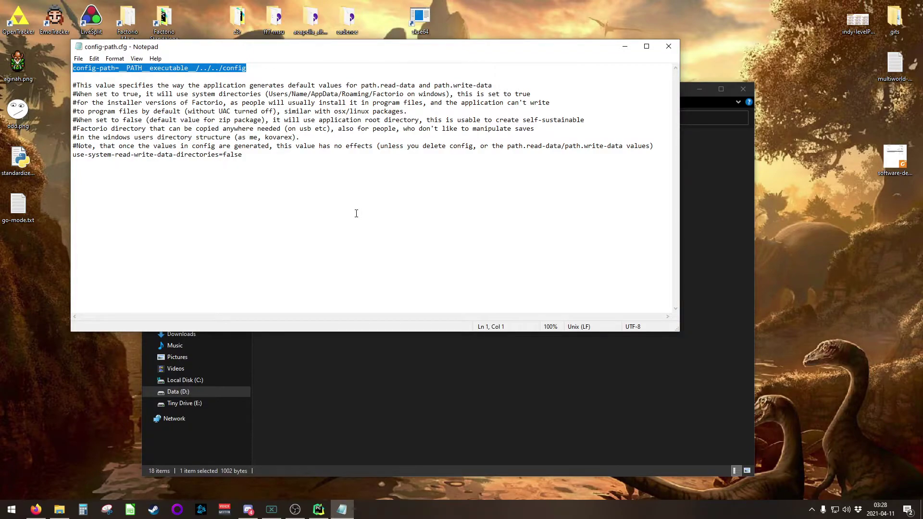
- Locate factorio.exe in the Factorio bin\x64 folder, check the config folder's contents, and close the File Explorer window
{"action": "left_click", "coordinate": [370, 388]}
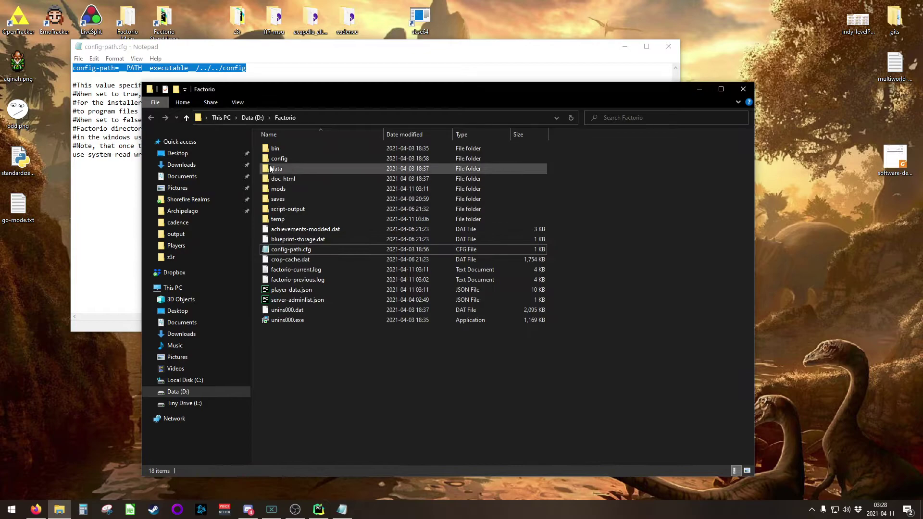
{"action": "double_click", "coordinate": [267, 149]}
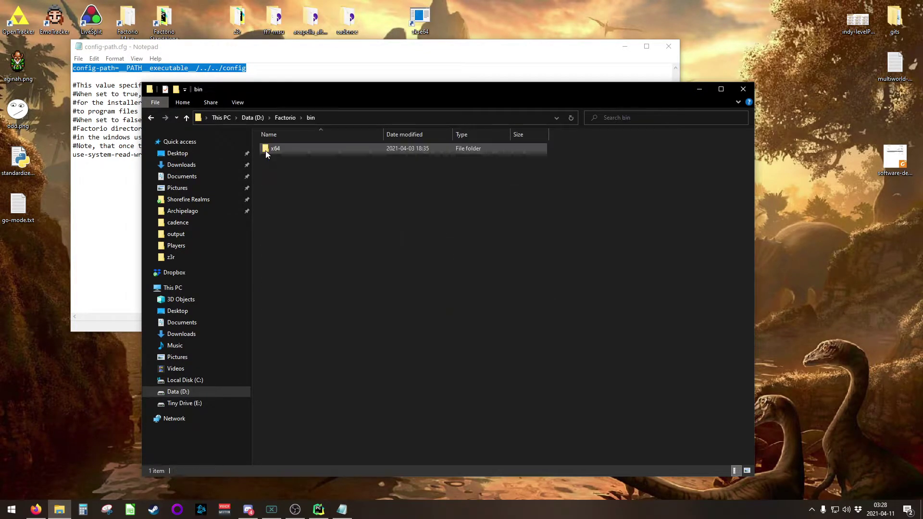
{"action": "double_click", "coordinate": [272, 149]}
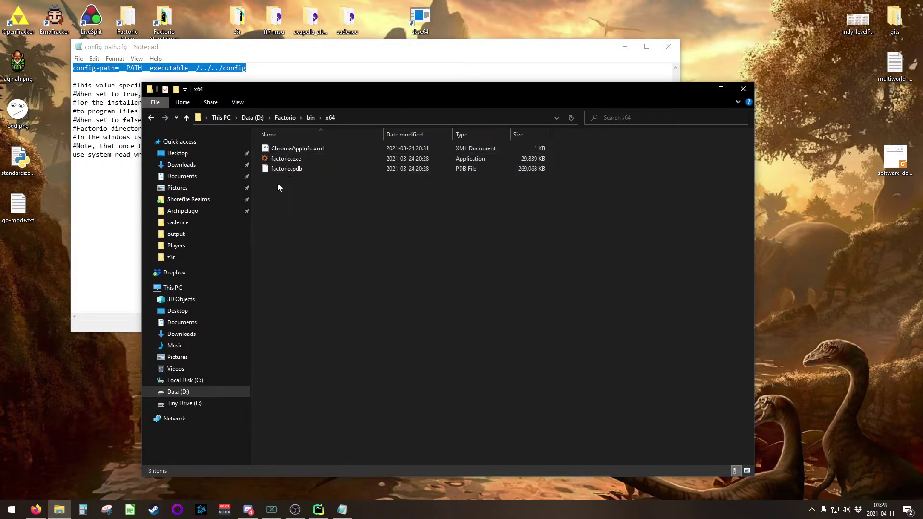
{"action": "left_click", "coordinate": [265, 161]}
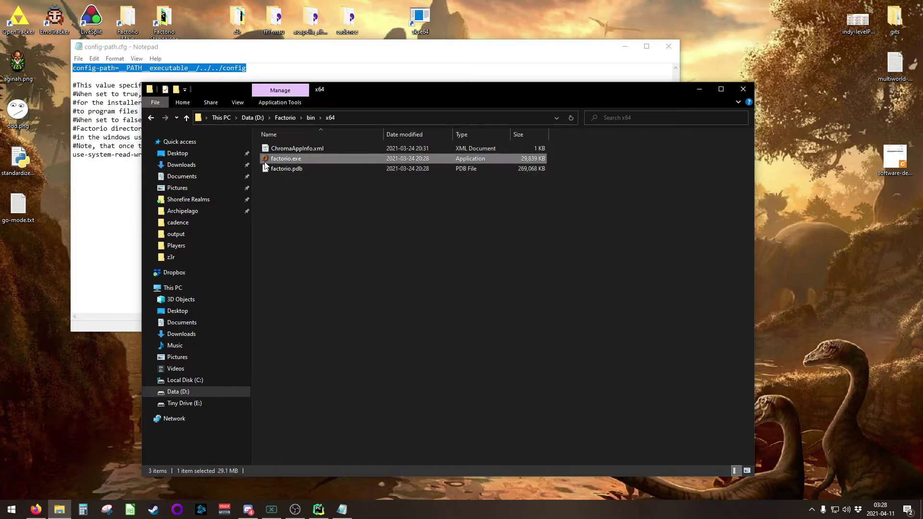
{"action": "double_click", "coordinate": [186, 117]}
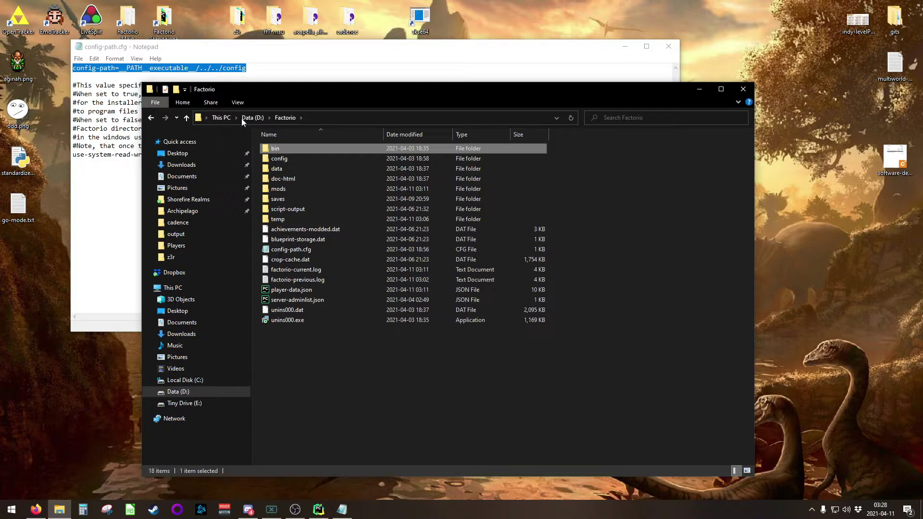
{"action": "left_click", "coordinate": [264, 161]}
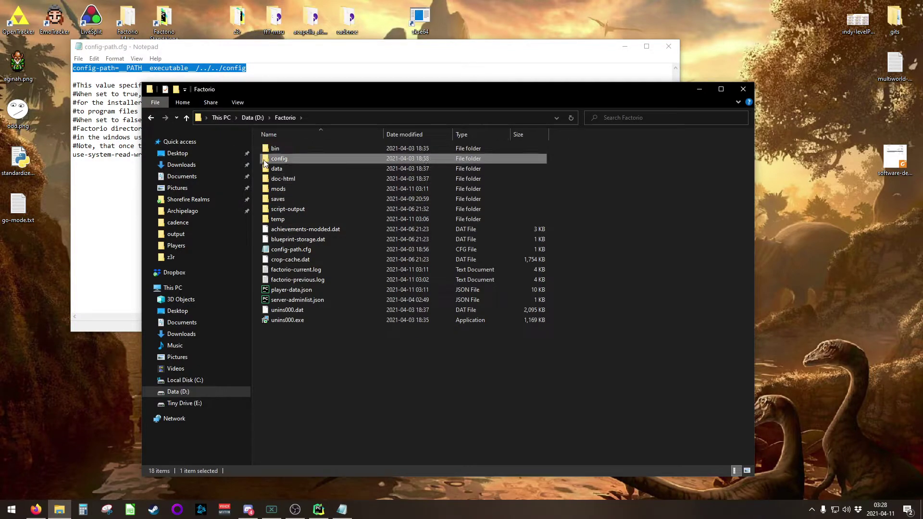
{"action": "double_click", "coordinate": [263, 162]}
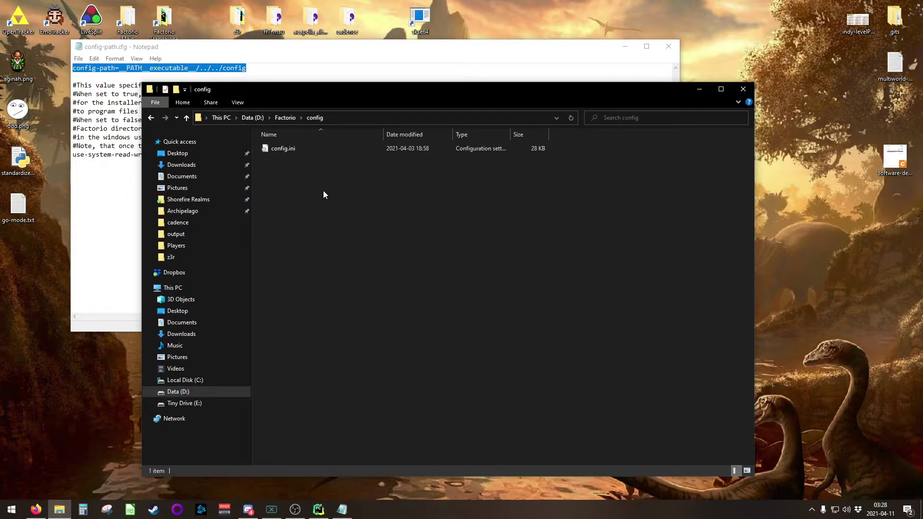
{"action": "left_click", "coordinate": [743, 88]}
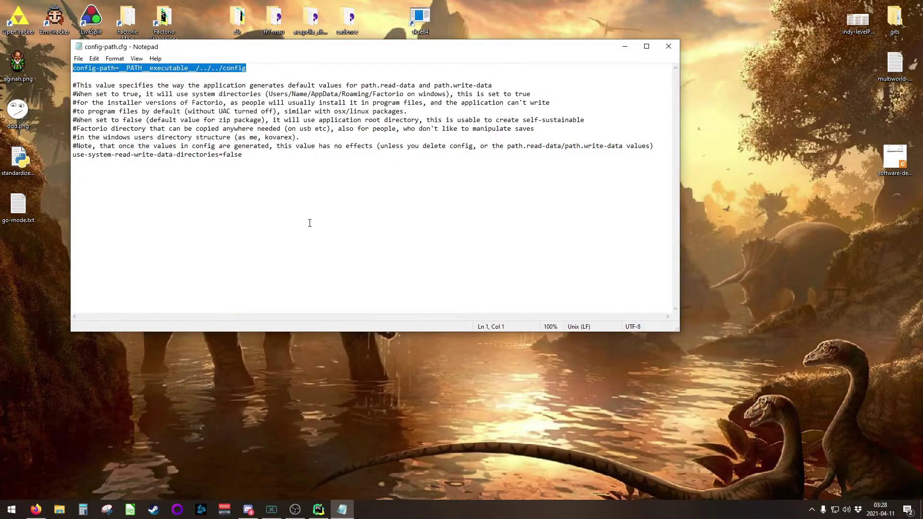
- Review the use-system-read-write-data-directories line in config-path.cfg and close the file without editing it
{"action": "left_click", "coordinate": [262, 156]}
{"action": "left_click_drag", "start_coordinate": [255, 157], "coordinate": [73, 154]}
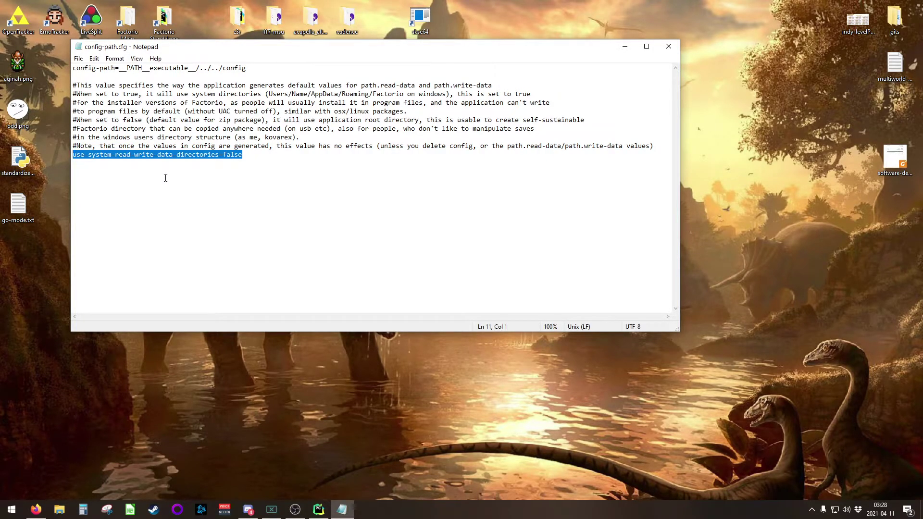
{"action": "key", "text": "End"}
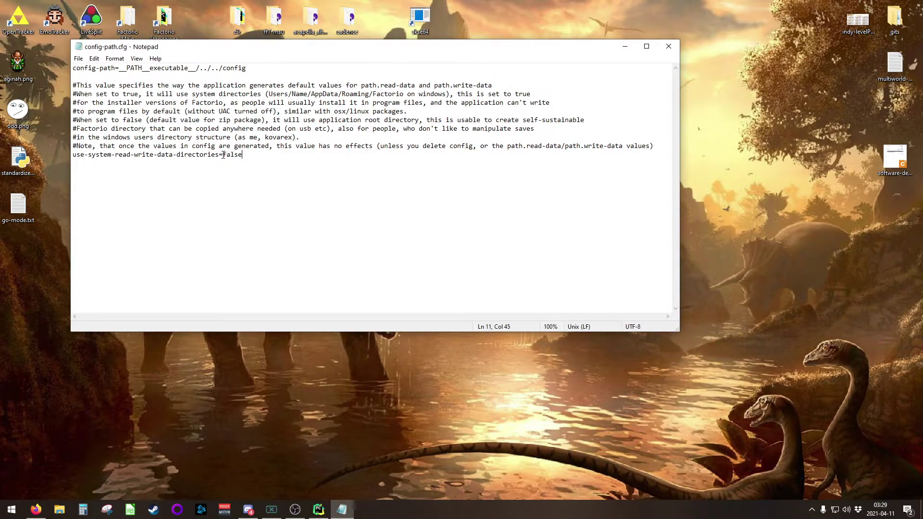
{"action": "left_click_drag", "start_coordinate": [222, 154], "coordinate": [268, 173]}
{"action": "left_click", "coordinate": [311, 187]}
{"action": "left_click", "coordinate": [667, 46]}
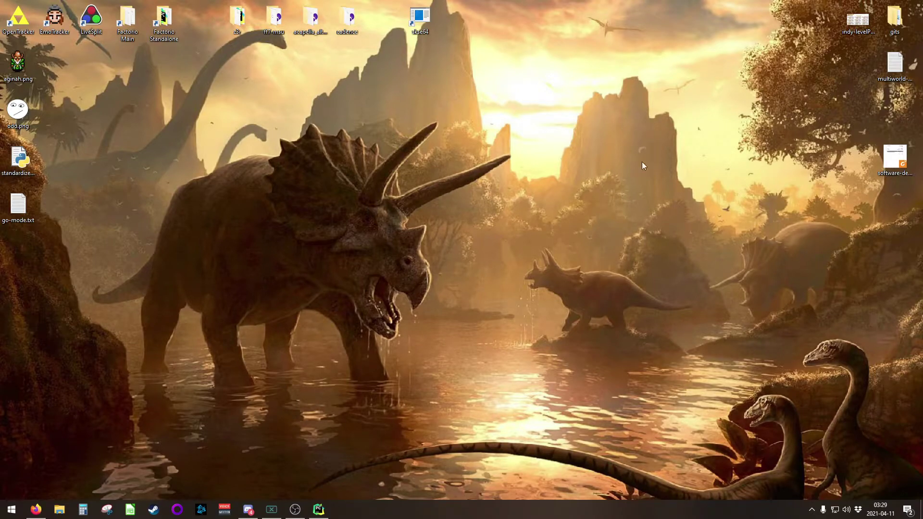
- Open host.yaml from the gits\ArchipelagoMW\Archipelago folder in PyCharm
{"action": "double_click", "coordinate": [894, 18]}
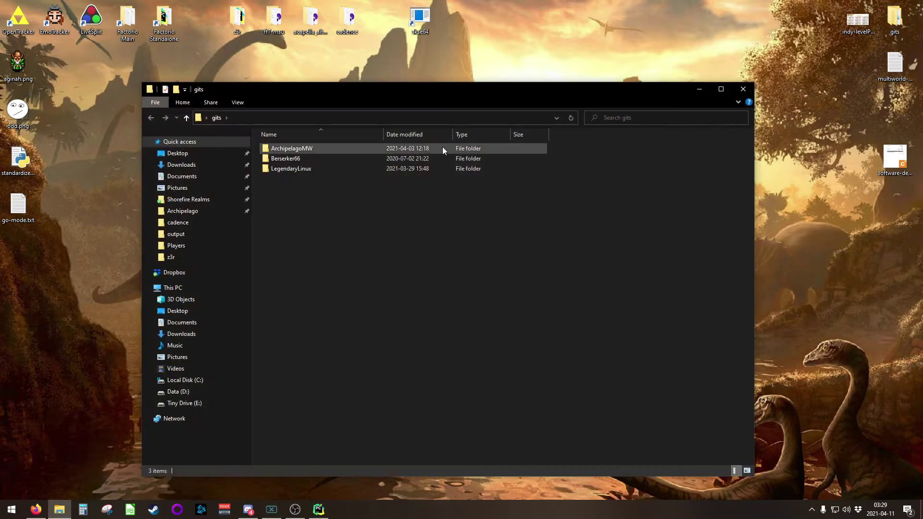
{"action": "double_click", "coordinate": [337, 148]}
{"action": "double_click", "coordinate": [338, 148]}
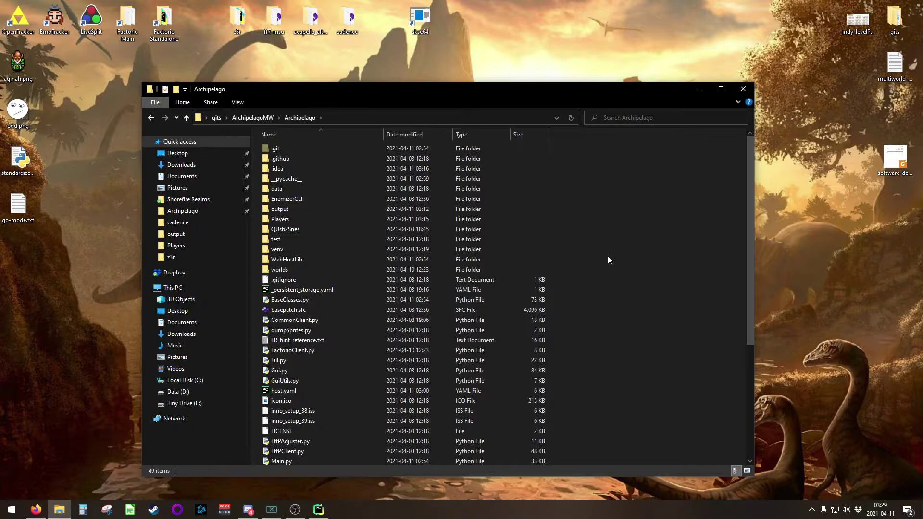
{"action": "left_click", "coordinate": [319, 390]}
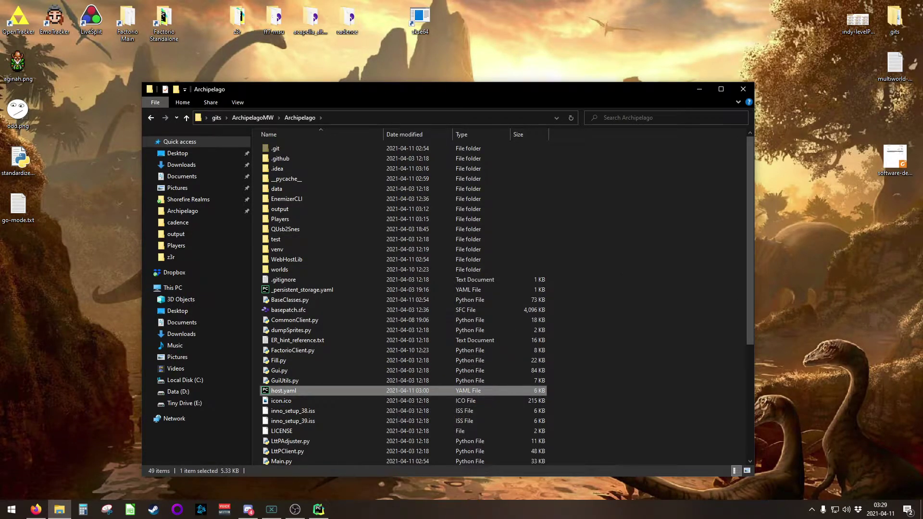
{"action": "key", "text": "Return"}
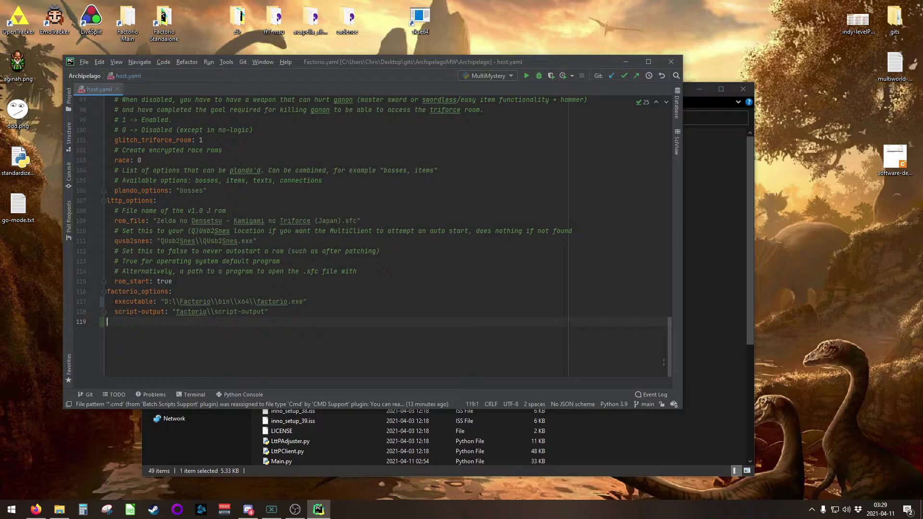
- Review the executable path and its double backslashes under factorio_options in host.yaml, and close the editor
{"action": "left_click_drag", "start_coordinate": [165, 302], "coordinate": [303, 301]}
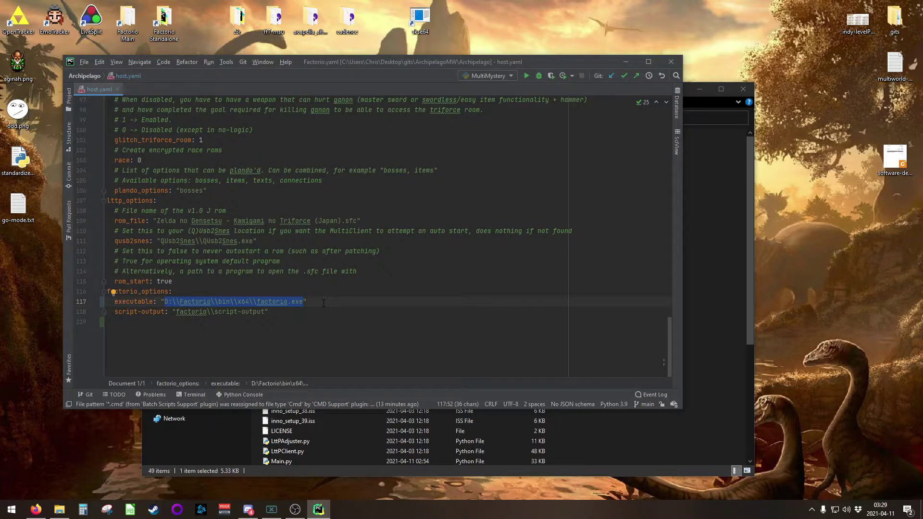
{"action": "left_click", "coordinate": [323, 303]}
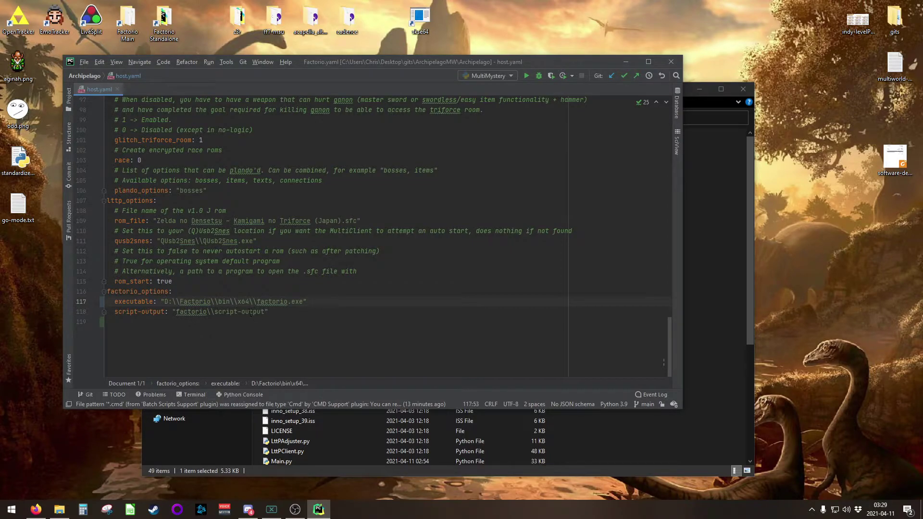
{"action": "left_click_drag", "start_coordinate": [250, 301], "coordinate": [237, 302]}
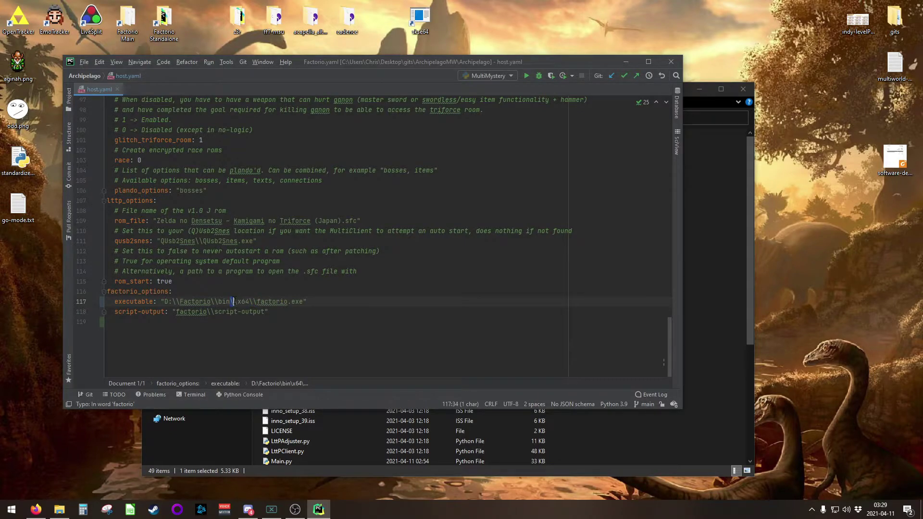
{"action": "left_click", "coordinate": [331, 301]}
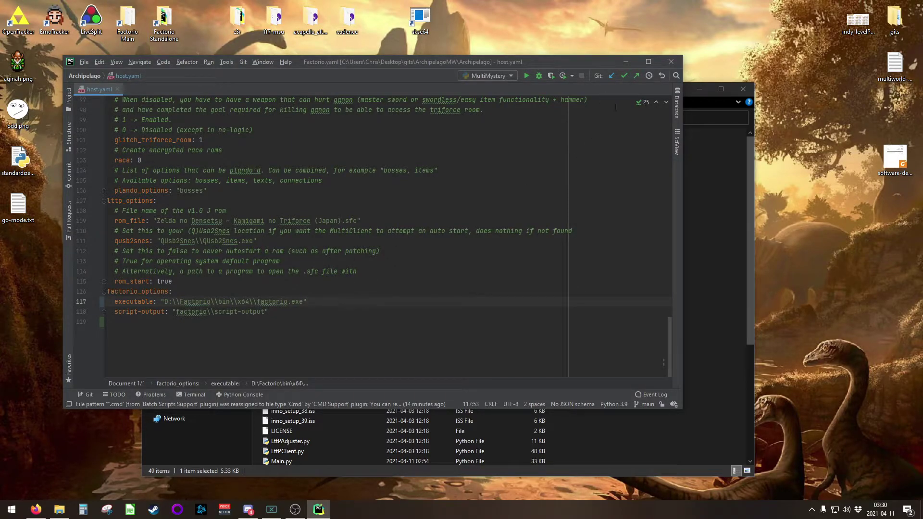
{"action": "left_click", "coordinate": [671, 61]}
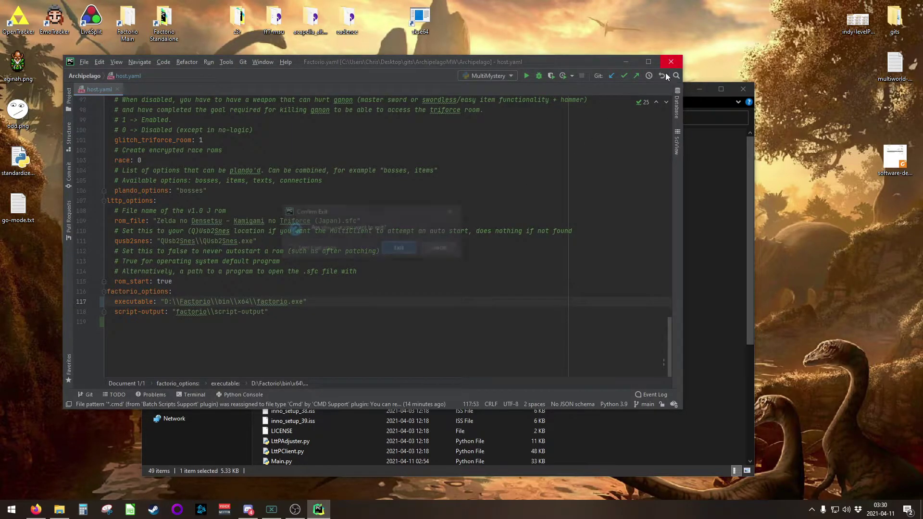
{"action": "left_click", "coordinate": [439, 250]}
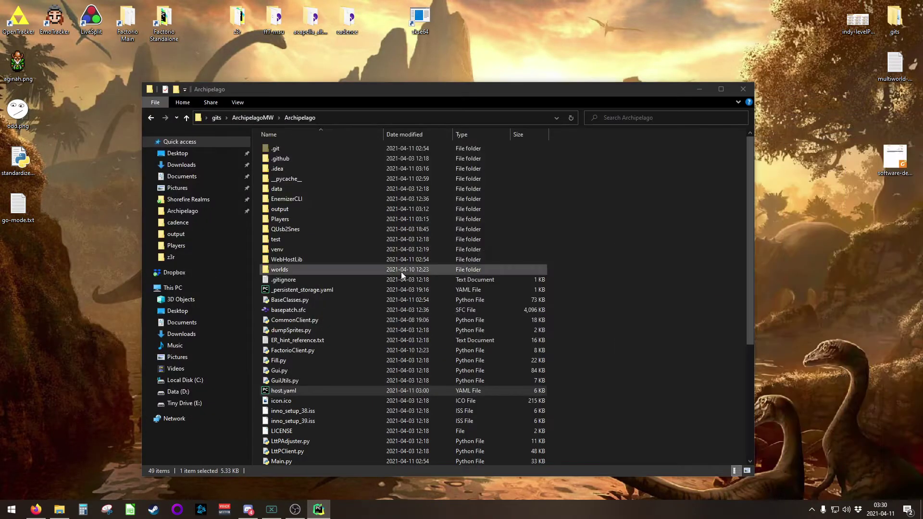
- Check the Archipelago output folder and look over Factorio.yaml and The Farrak Special.yaml in the Players folder
{"action": "double_click", "coordinate": [295, 211]}
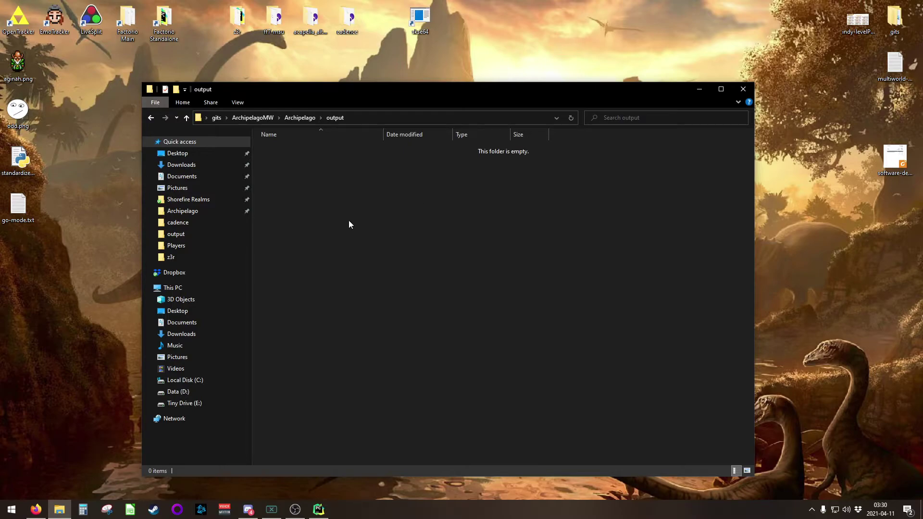
{"action": "left_click", "coordinate": [186, 117]}
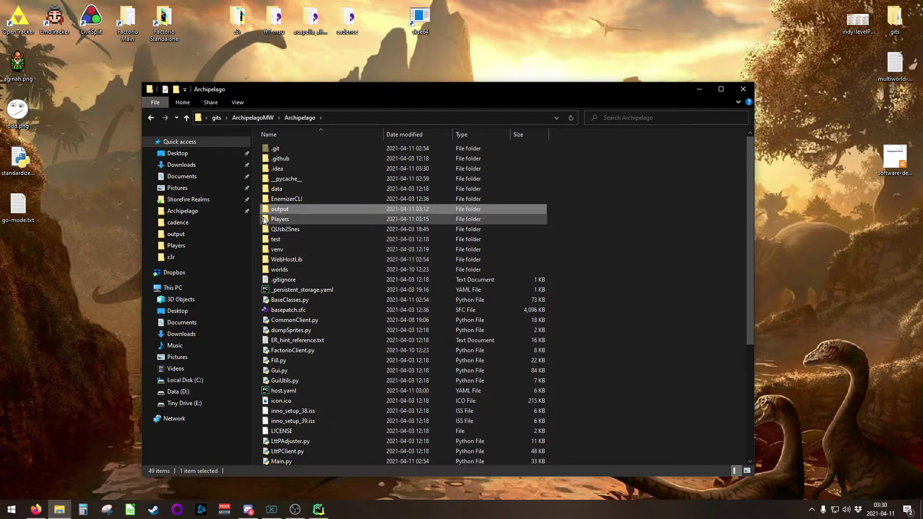
{"action": "double_click", "coordinate": [264, 220]}
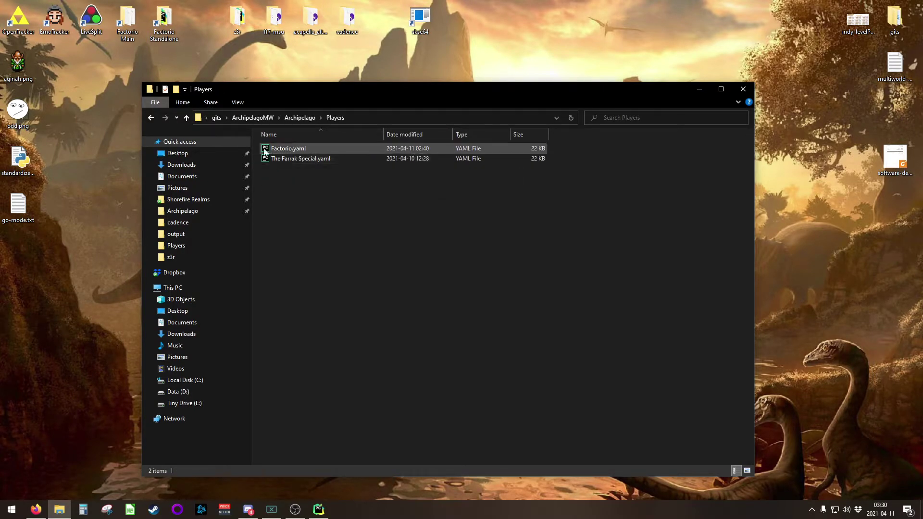
{"action": "left_click", "coordinate": [265, 150]}
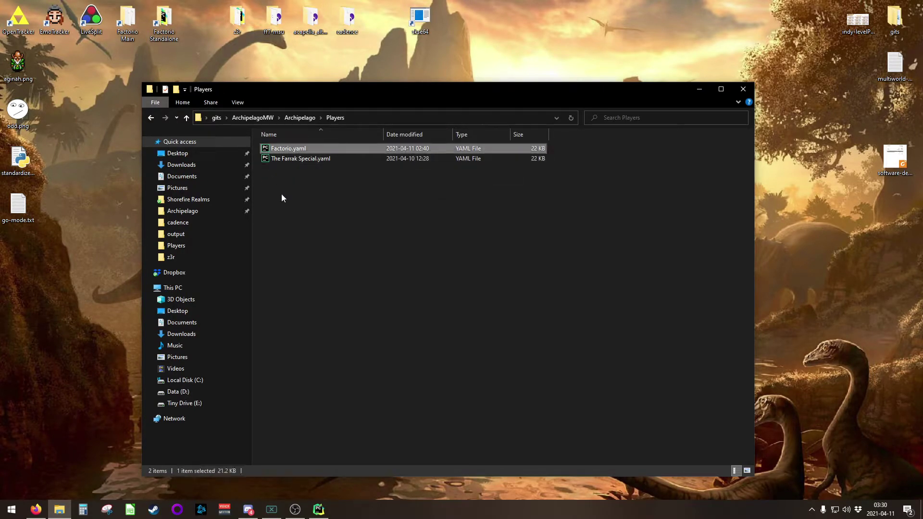
{"action": "left_click", "coordinate": [268, 166]}
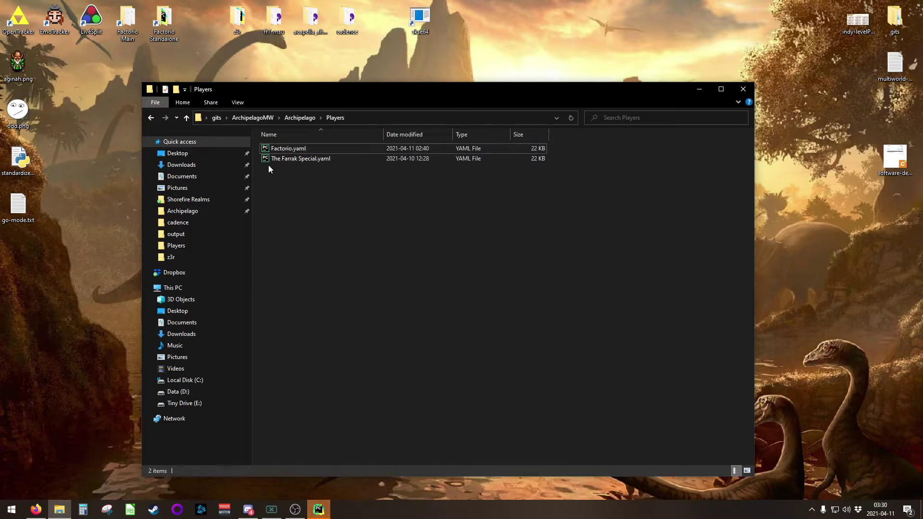
{"action": "left_click", "coordinate": [270, 162]}
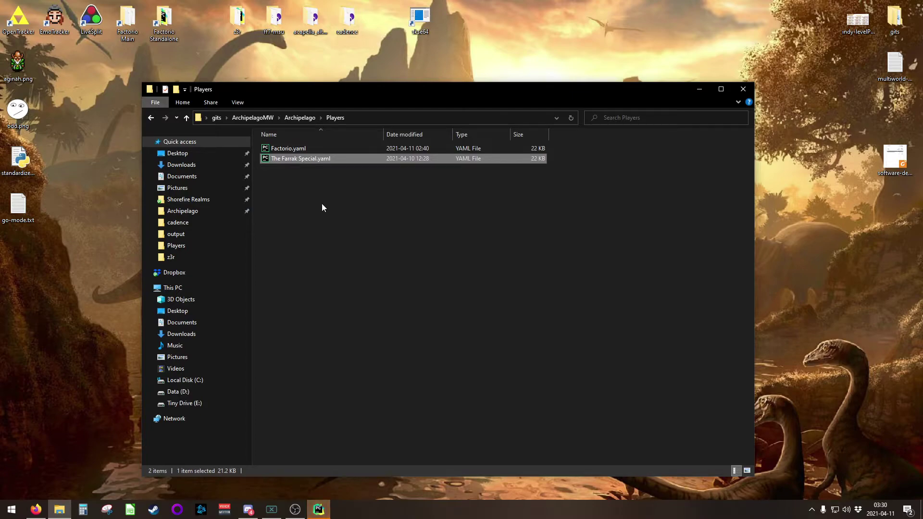
{"action": "left_click", "coordinate": [396, 221]}
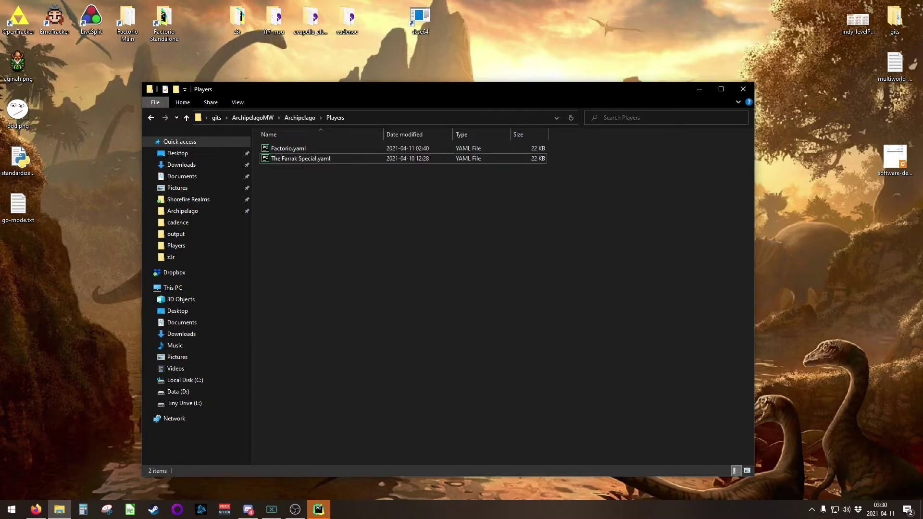
- Review the player name and the game weights, including the Factorio: 1 line, in Factorio.yaml, and exit PyCharm
{"action": "left_click", "coordinate": [318, 509]}
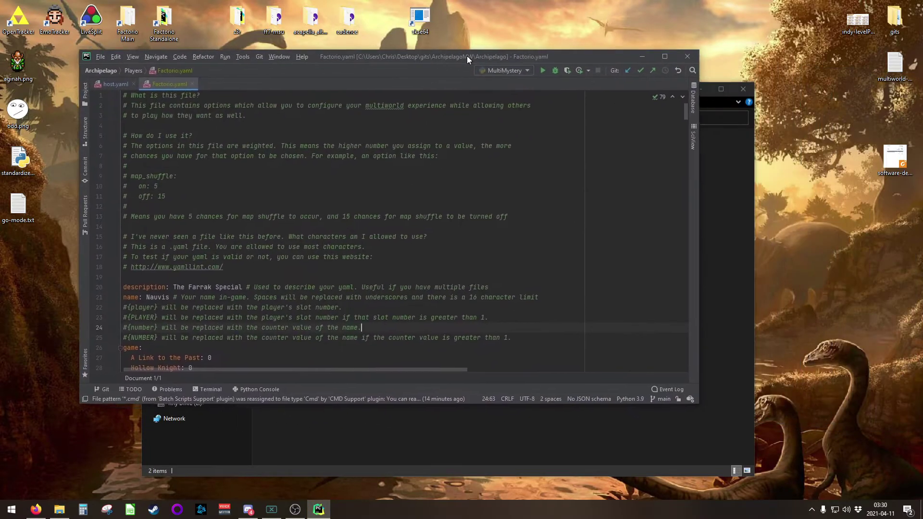
{"action": "left_click_drag", "start_coordinate": [466, 56], "coordinate": [460, 54]}
{"action": "scroll", "coordinate": [235, 273], "scroll_direction": "down", "scroll_amount": 1}
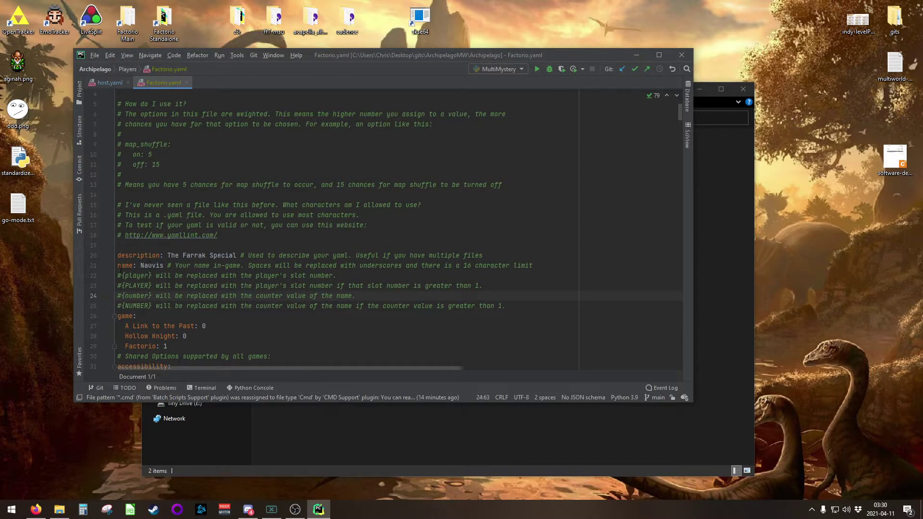
{"action": "left_click", "coordinate": [150, 265]}
{"action": "scroll", "coordinate": [158, 293], "scroll_direction": "down", "scroll_amount": 1}
{"action": "left_click", "coordinate": [174, 316]}
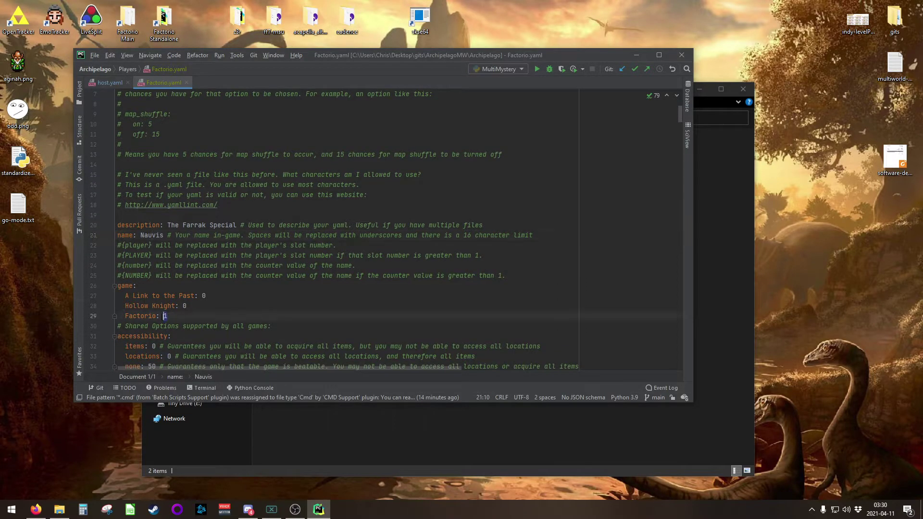
{"action": "key", "text": "shift+Home"}
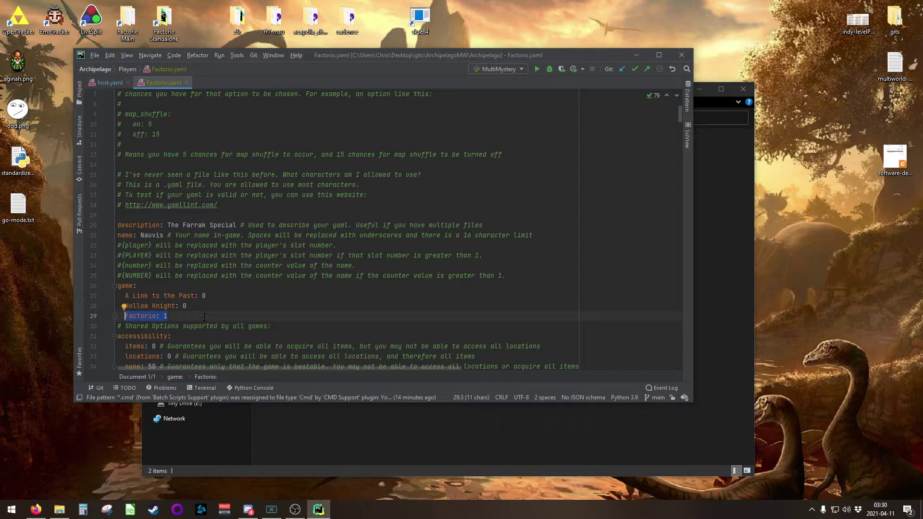
{"action": "left_click", "coordinate": [197, 315]}
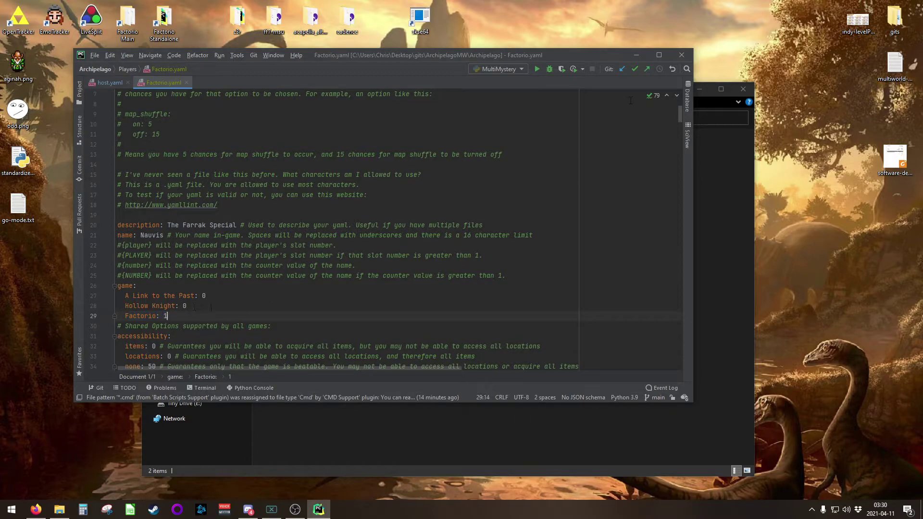
{"action": "left_click", "coordinate": [682, 59]}
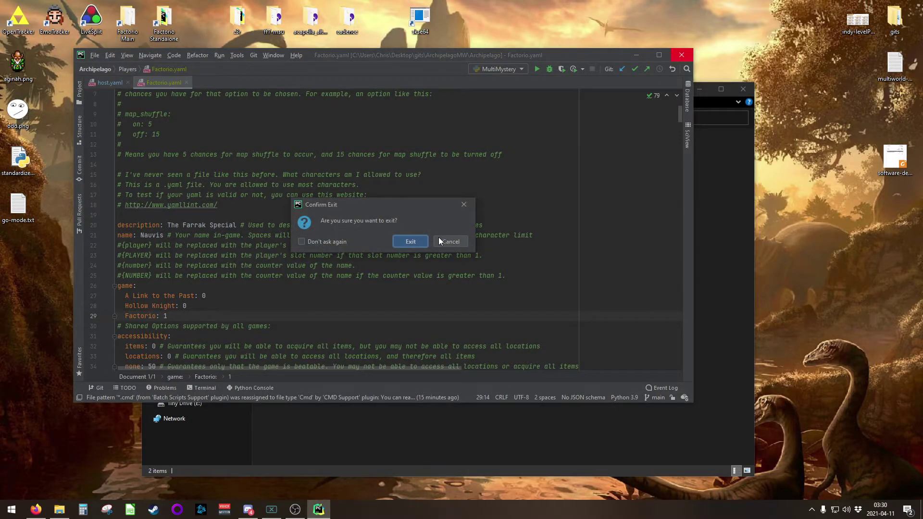
{"action": "left_click", "coordinate": [410, 241]}
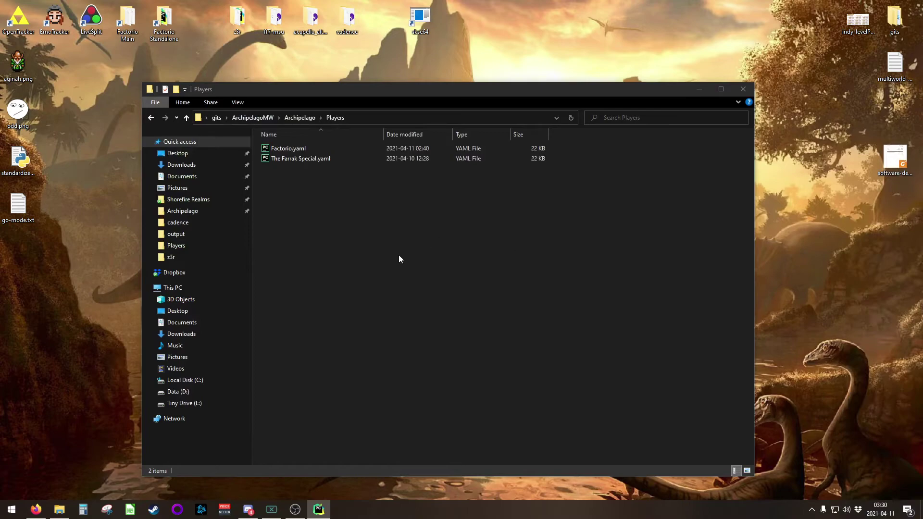
- Go up to the Archipelago folder and open a PowerShell window there, moved clear of the folder listing
{"action": "left_click", "coordinate": [187, 119]}
{"action": "right_click", "coordinate": [632, 272]}
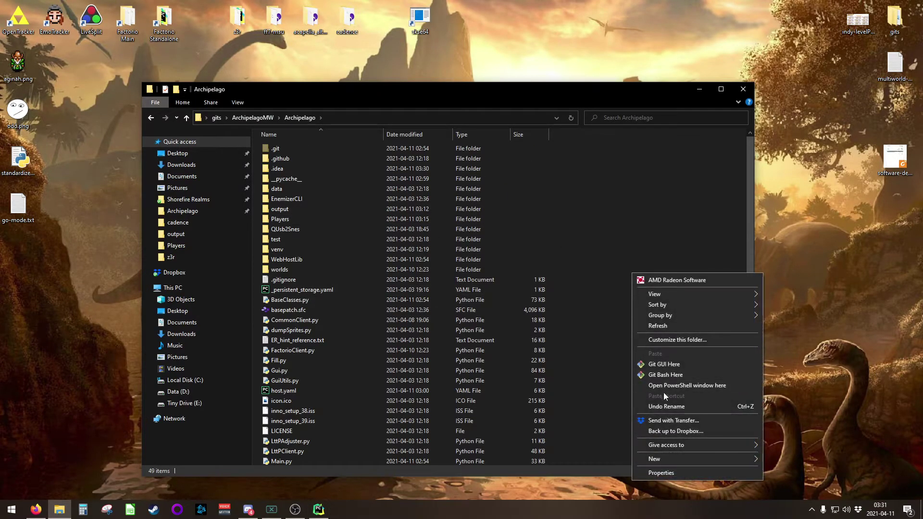
{"action": "left_click", "coordinate": [659, 385]}
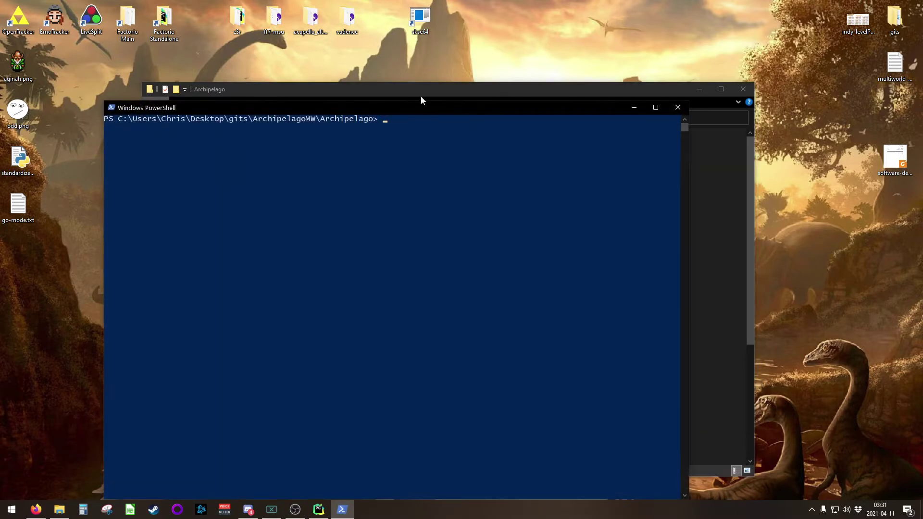
{"action": "left_click_drag", "start_coordinate": [356, 109], "coordinate": [581, 24]}
{"action": "left_click", "coordinate": [542, 296]}
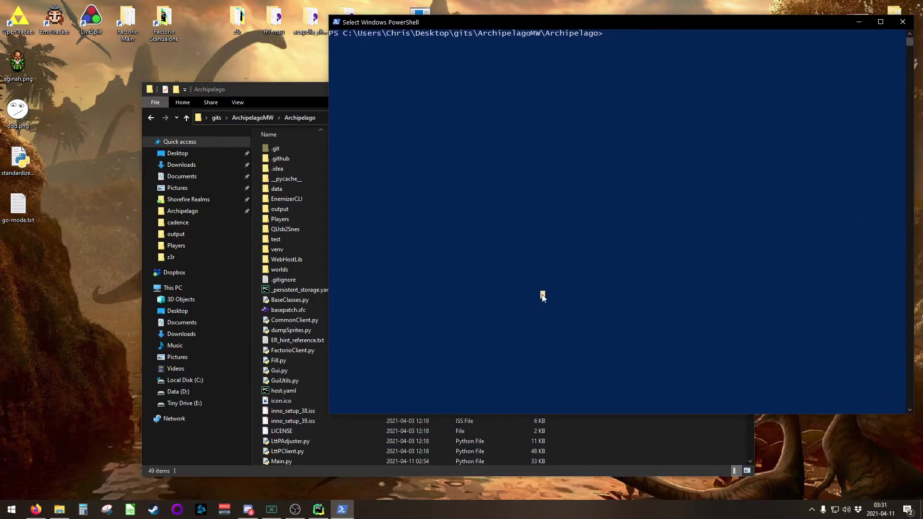
- Run py .\MultiMystery.py in PowerShell to generate and host the multiworld
{"action": "type", "text": "py .\\"}
{"action": "type", "text": "MultiMy"}
{"action": "key", "text": "Tab"}
{"action": "key", "text": "Return"}
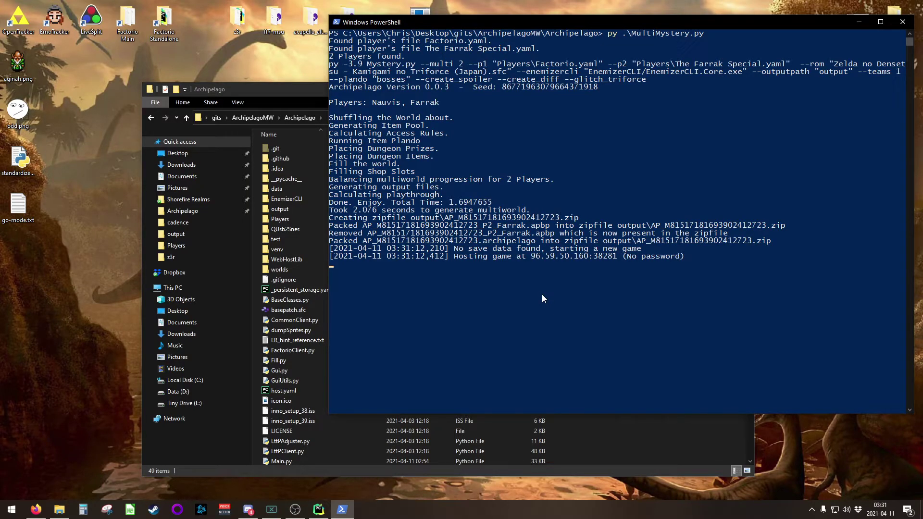
- Look over the generated files in the Archipelago output folder and copy the archipelago-client zip
{"action": "left_click", "coordinate": [647, 427]}
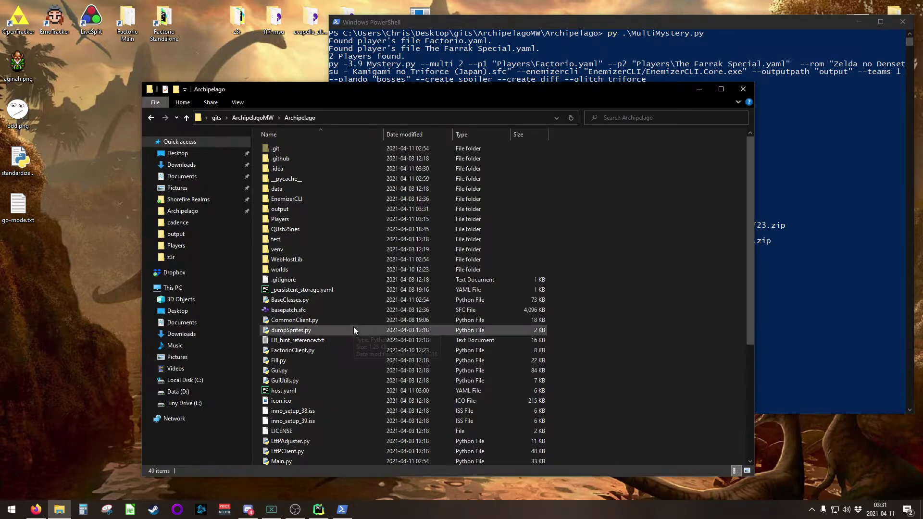
{"action": "double_click", "coordinate": [313, 209]}
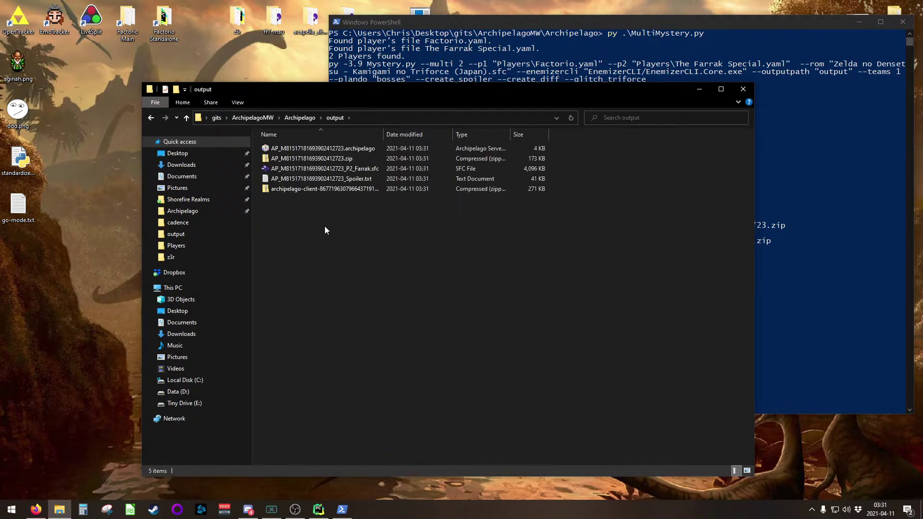
{"action": "left_click", "coordinate": [278, 158]}
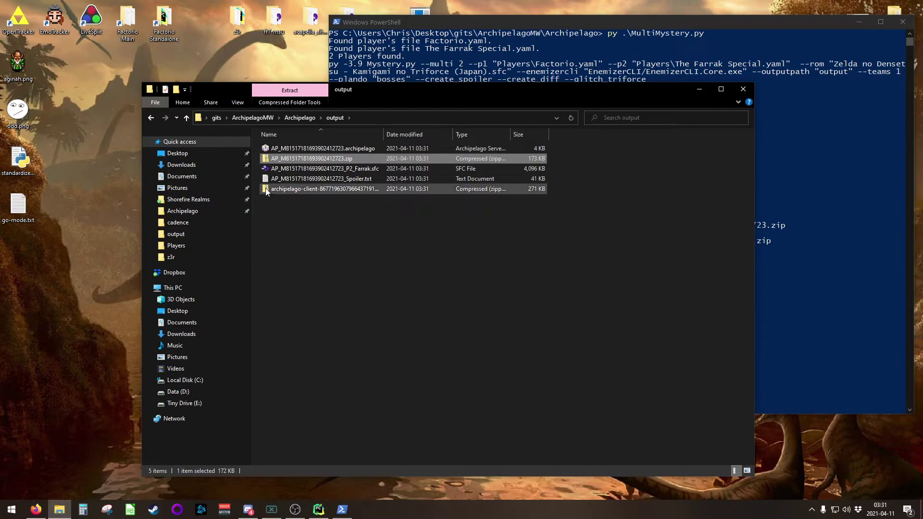
{"action": "left_click", "coordinate": [303, 189]}
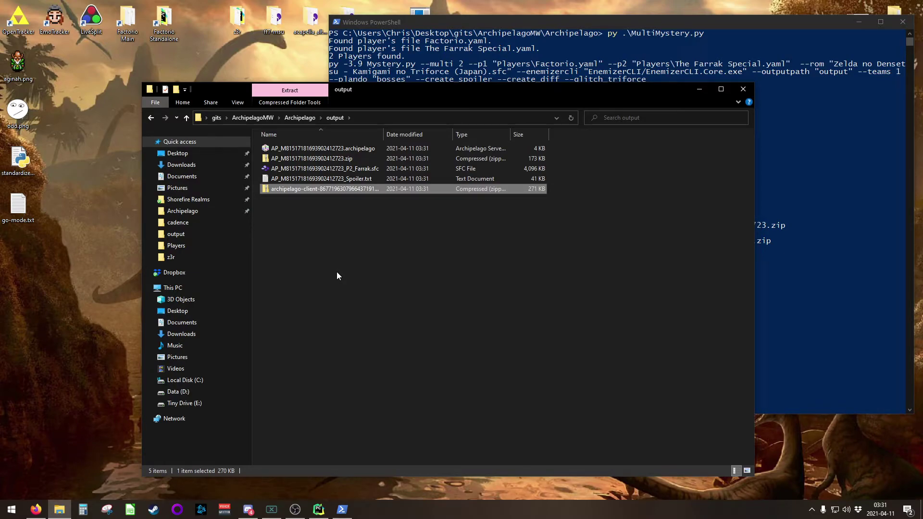
{"action": "left_click", "coordinate": [336, 276]}
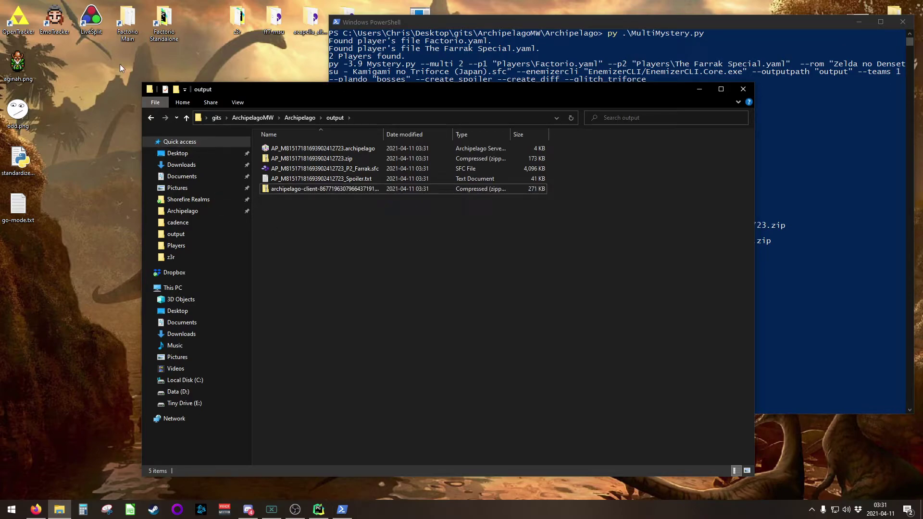
- Paste the archipelago-client zip into the standalone install's D:\Factorio\mods folder and close that window
{"action": "double_click", "coordinate": [164, 20]}
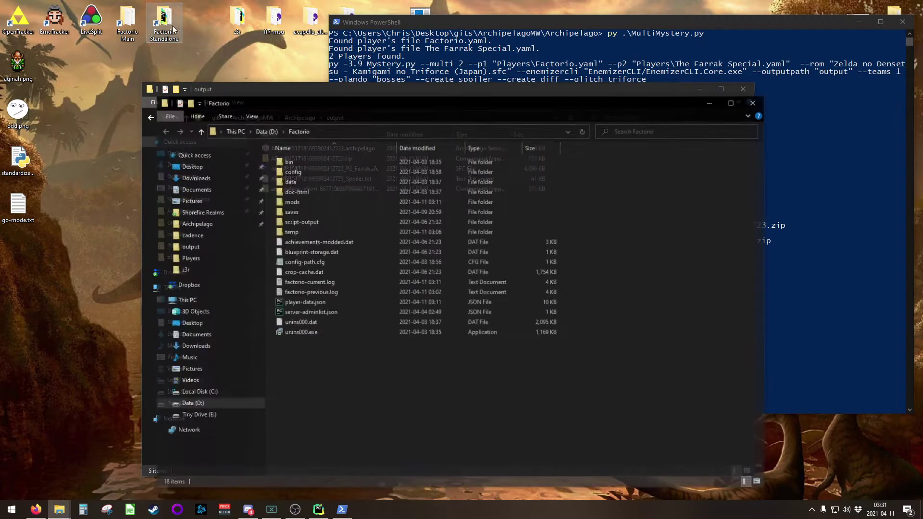
{"action": "double_click", "coordinate": [290, 201]}
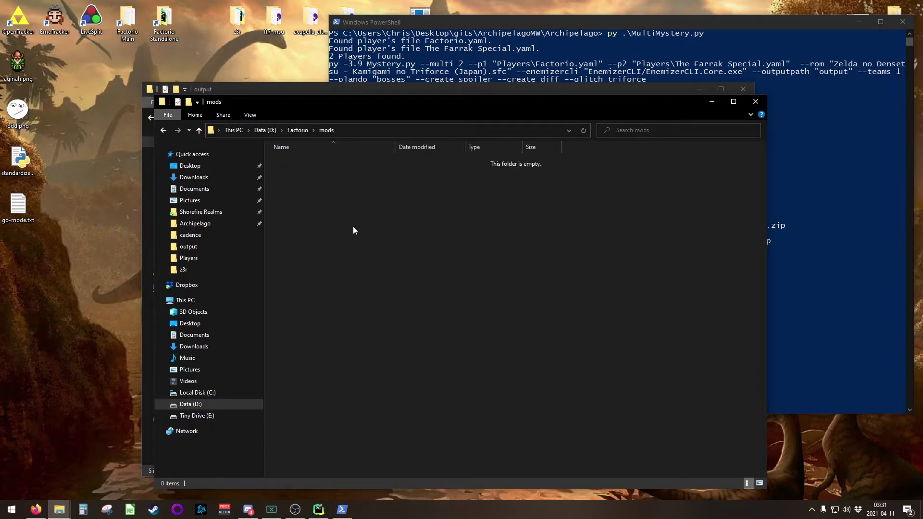
{"action": "key", "text": "ctrl+v"}
{"action": "left_click", "coordinate": [362, 241]}
{"action": "left_click", "coordinate": [755, 102]}
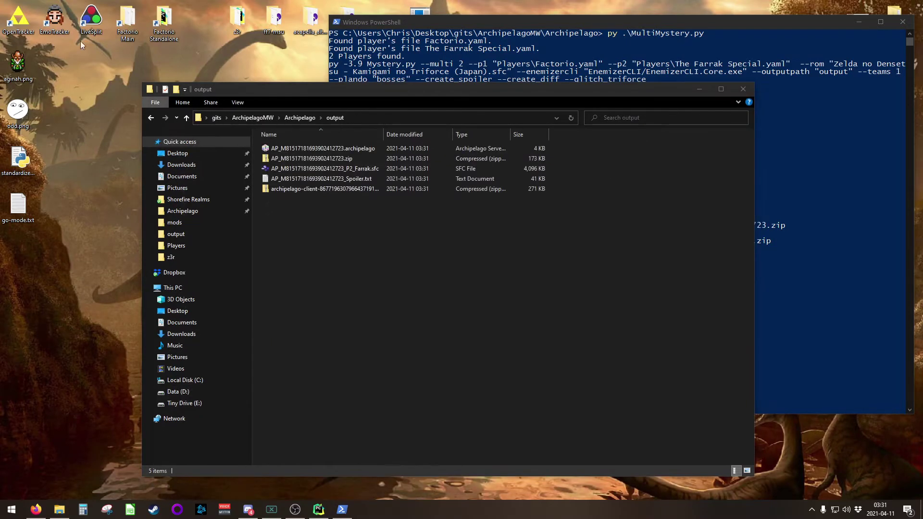
- Paste the archipelago-client zip into the main install's AppData\Roaming\Factorio\mods folder and close the open folder windows
{"action": "double_click", "coordinate": [127, 21]}
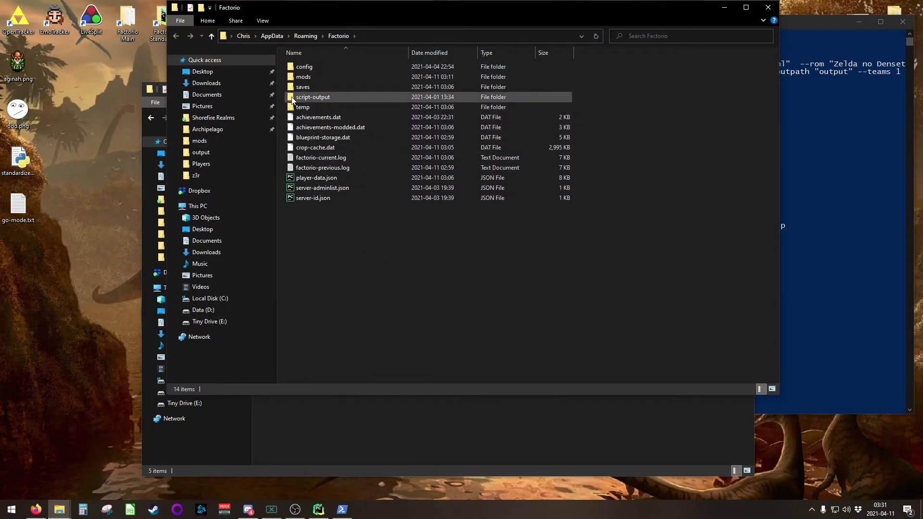
{"action": "double_click", "coordinate": [303, 76]}
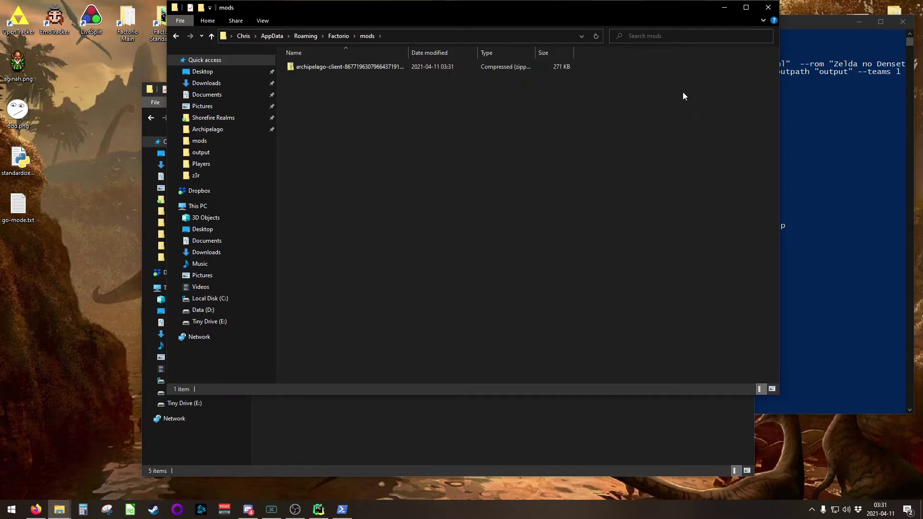
{"action": "left_click", "coordinate": [767, 8]}
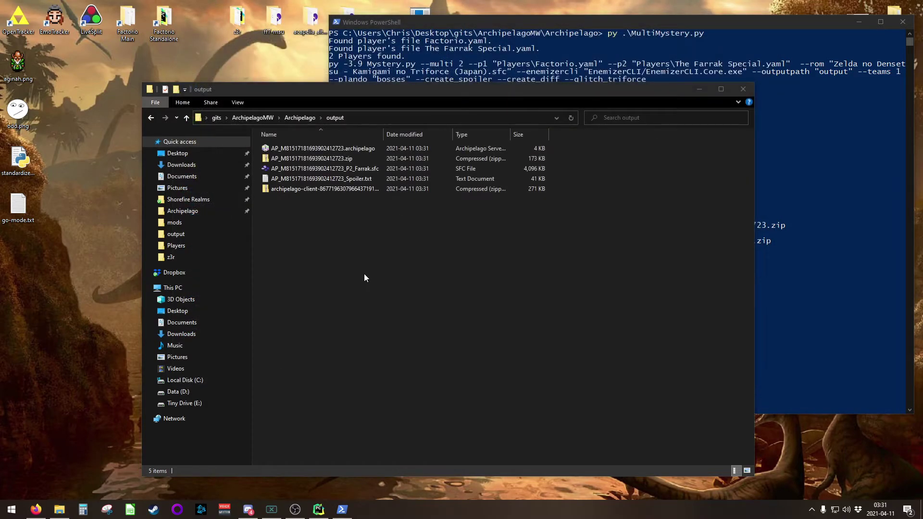
{"action": "left_click", "coordinate": [641, 259]}
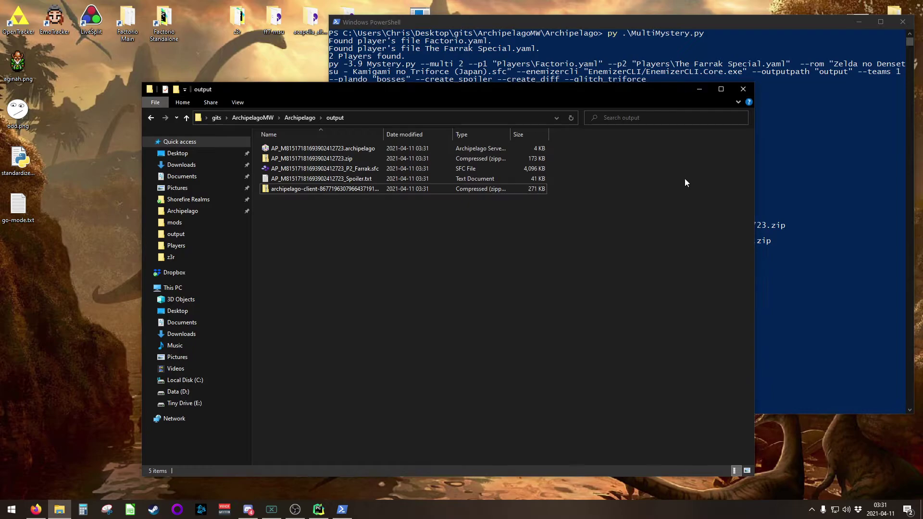
{"action": "left_click", "coordinate": [740, 94]}
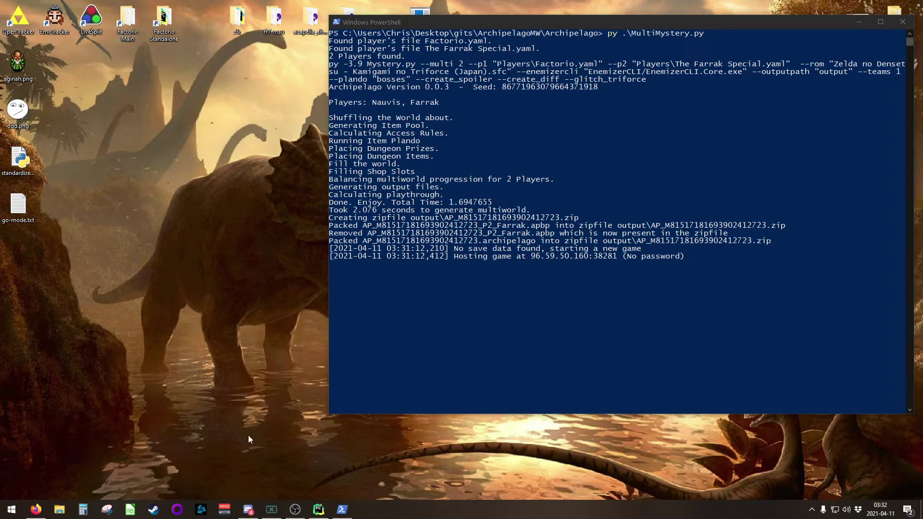
- Launch Factorio through GOG Galaxy and set up a new single-player Freeplay game
{"action": "left_click", "coordinate": [177, 510]}
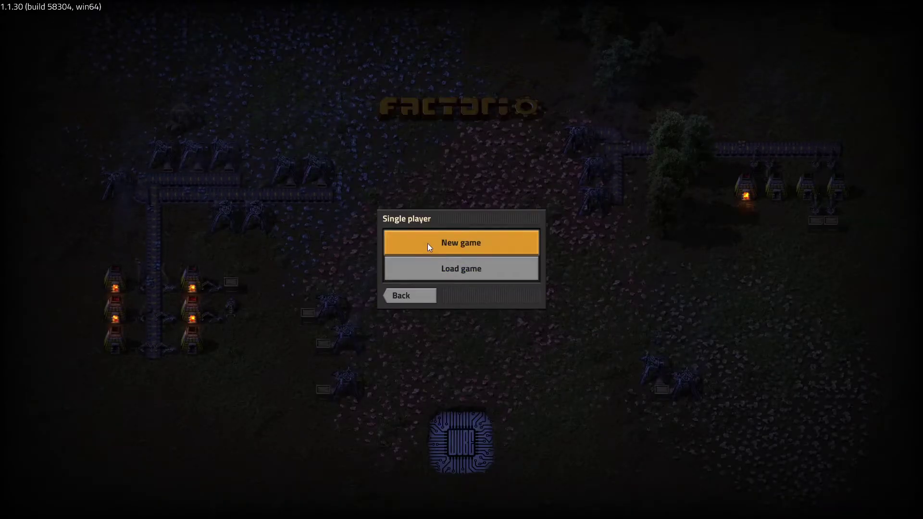
{"action": "left_click", "coordinate": [428, 244]}
{"action": "left_click", "coordinate": [158, 96]}
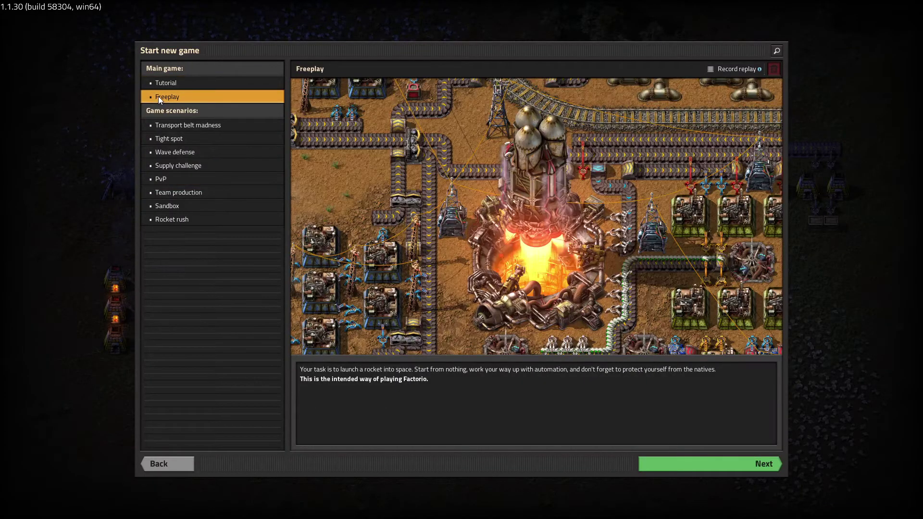
{"action": "left_click", "coordinate": [642, 465]}
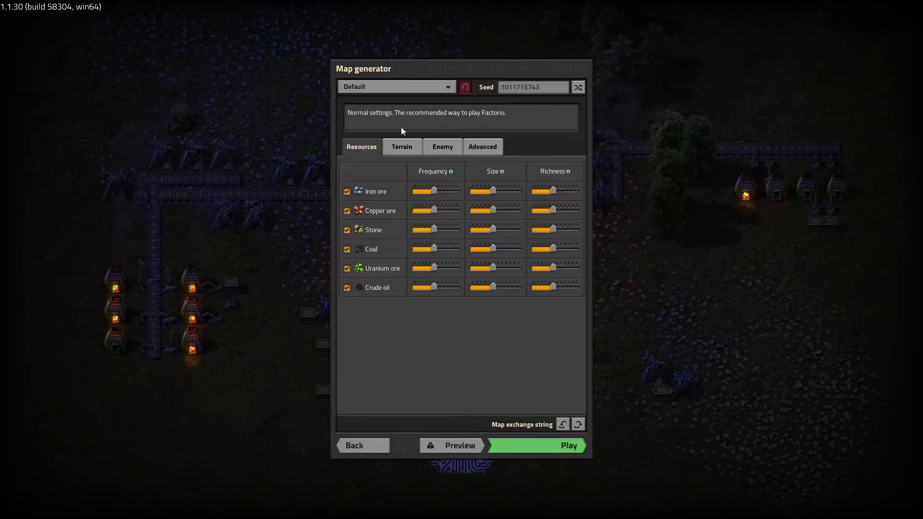
- Look over the map generator presets such as Rail world, start the Freeplay game and skip the intro cutscene
{"action": "left_click", "coordinate": [403, 87]}
{"action": "left_click", "coordinate": [407, 166]}
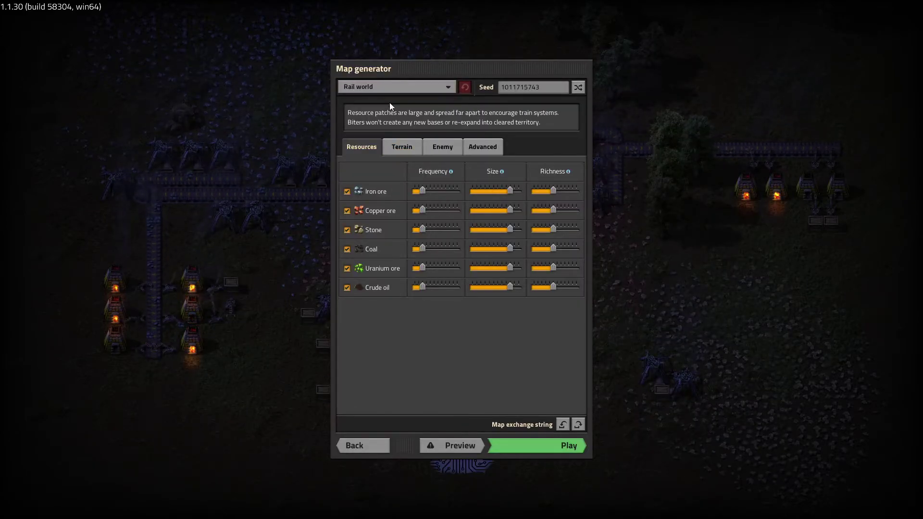
{"action": "left_click", "coordinate": [390, 87]}
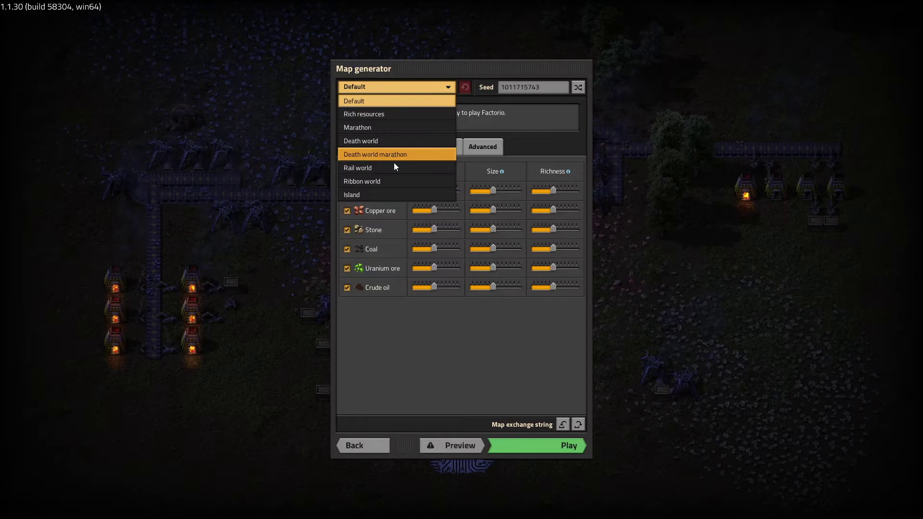
{"action": "left_click", "coordinate": [489, 383]}
{"action": "left_click", "coordinate": [537, 451]}
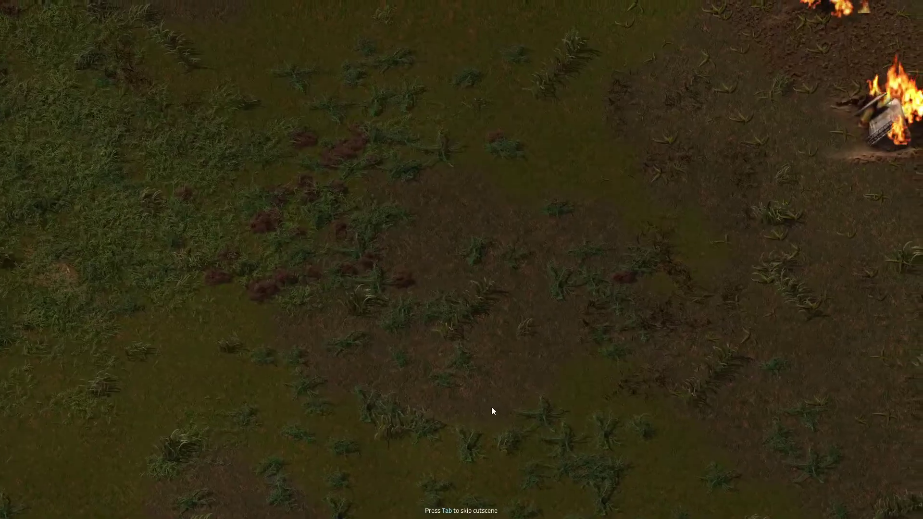
{"action": "key", "text": "Tab"}
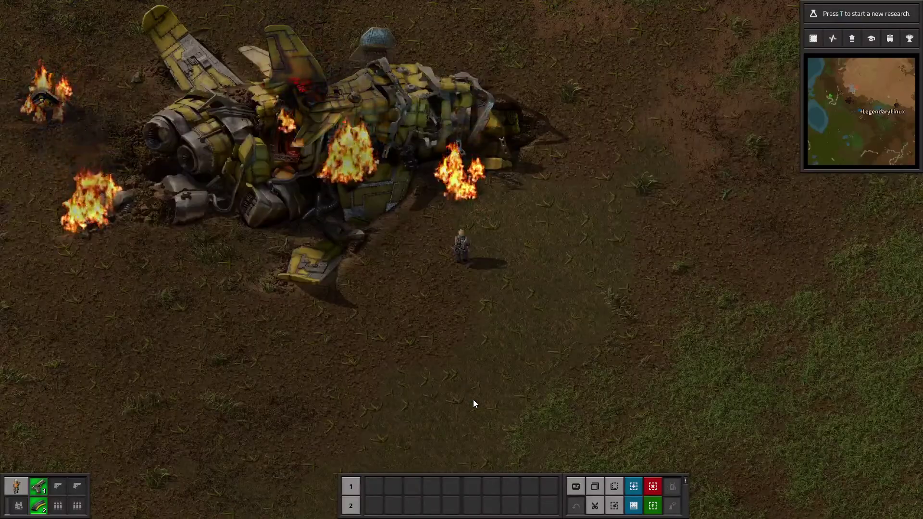
- Save the new Factorio game as Archipelago
{"action": "key", "text": "Escape"}
{"action": "left_click", "coordinate": [434, 263]}
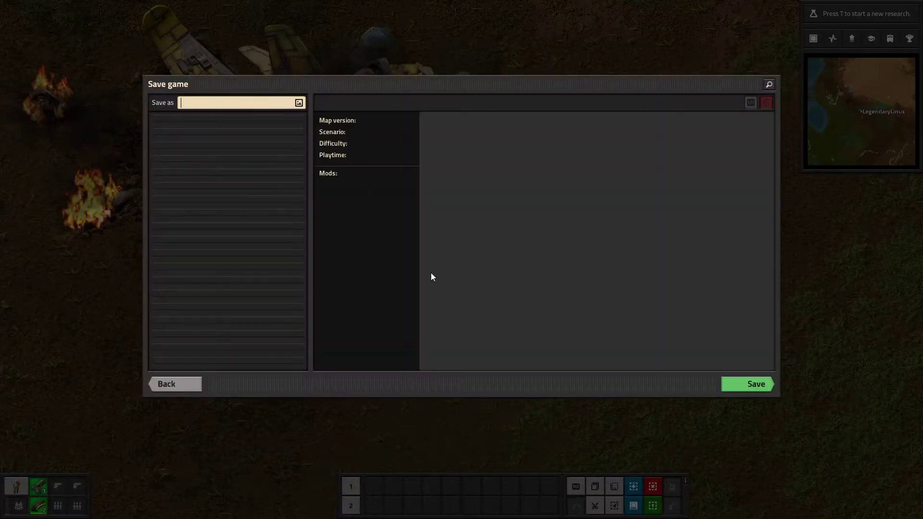
{"action": "type", "text": "Archipelago"}
{"action": "left_click", "coordinate": [743, 385]}
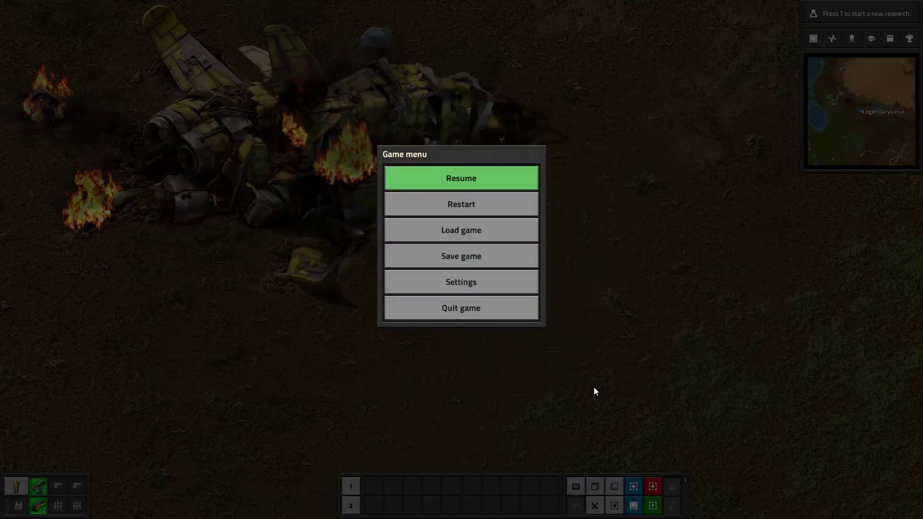
- Quit Factorio and close the GOG Galaxy window
{"action": "left_click", "coordinate": [450, 310]}
{"action": "left_click", "coordinate": [416, 364]}
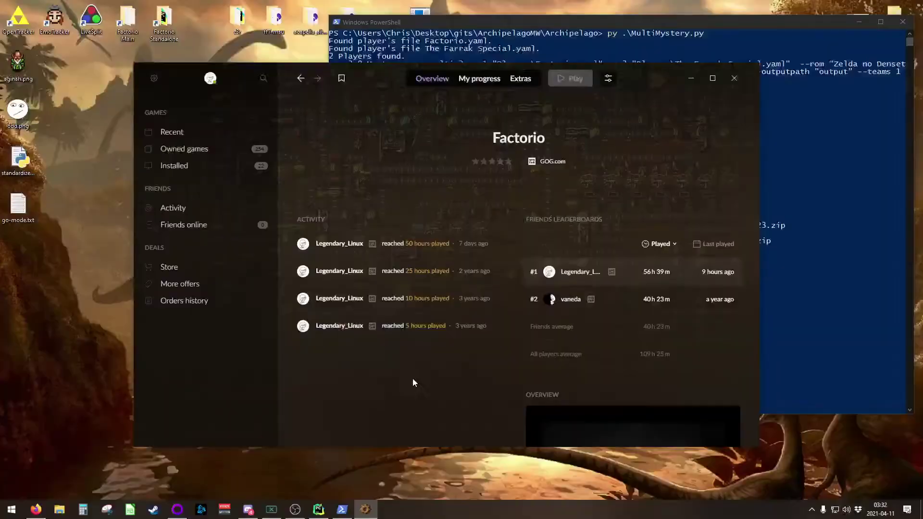
{"action": "left_click", "coordinate": [734, 78]}
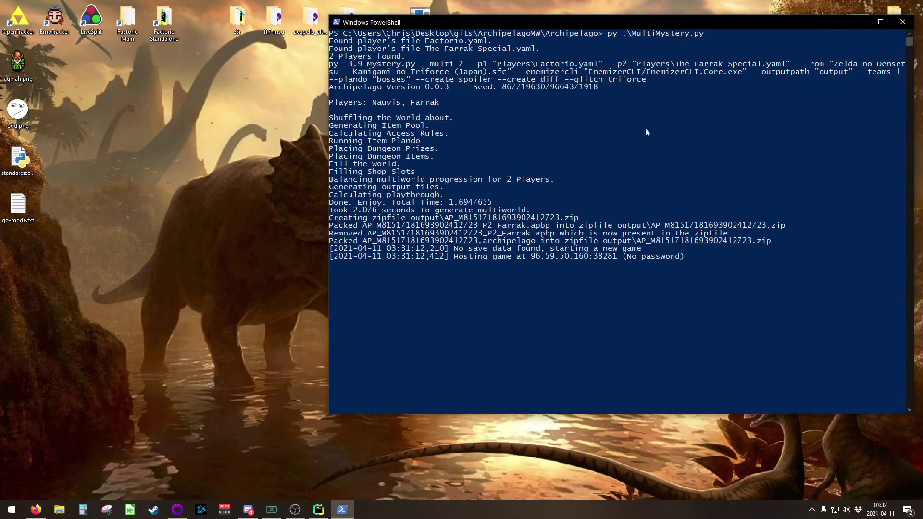
- Copy the Archipelago.zip save from the saves folder of the Factorio Main directory and close that folder
{"action": "left_click", "coordinate": [217, 162]}
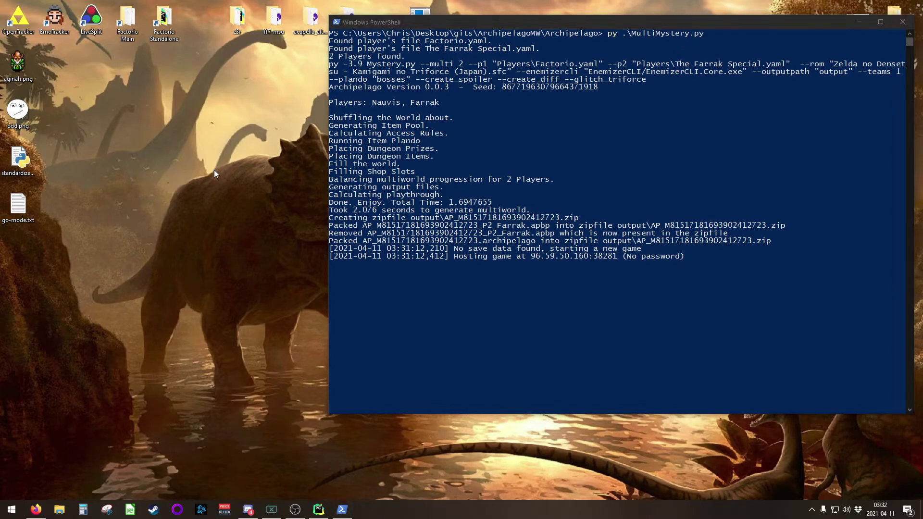
{"action": "double_click", "coordinate": [124, 17]}
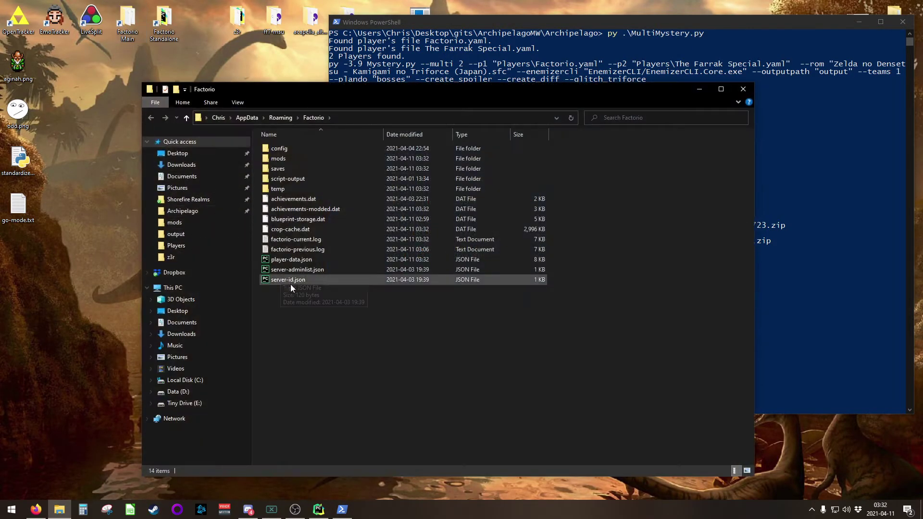
{"action": "double_click", "coordinate": [267, 169]}
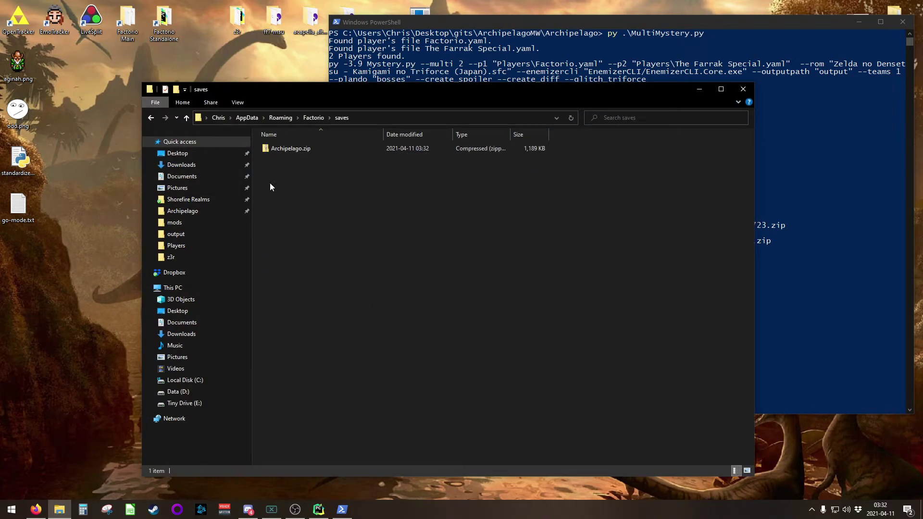
{"action": "left_click", "coordinate": [266, 148]}
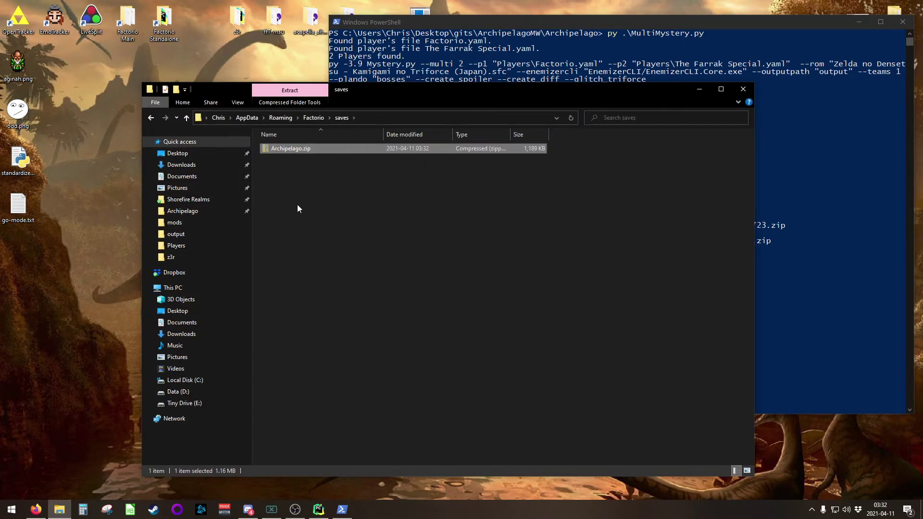
{"action": "left_click", "coordinate": [742, 89]}
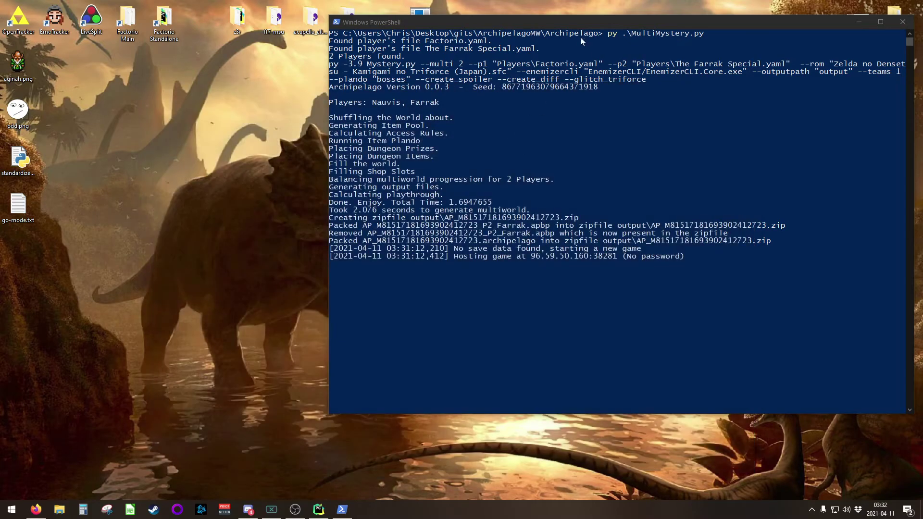
- Paste the copied save into the gits\ArchipelagoMW\Archipelago folder
{"action": "left_click_drag", "start_coordinate": [583, 27], "coordinate": [541, 47]}
{"action": "double_click", "coordinate": [895, 20]}
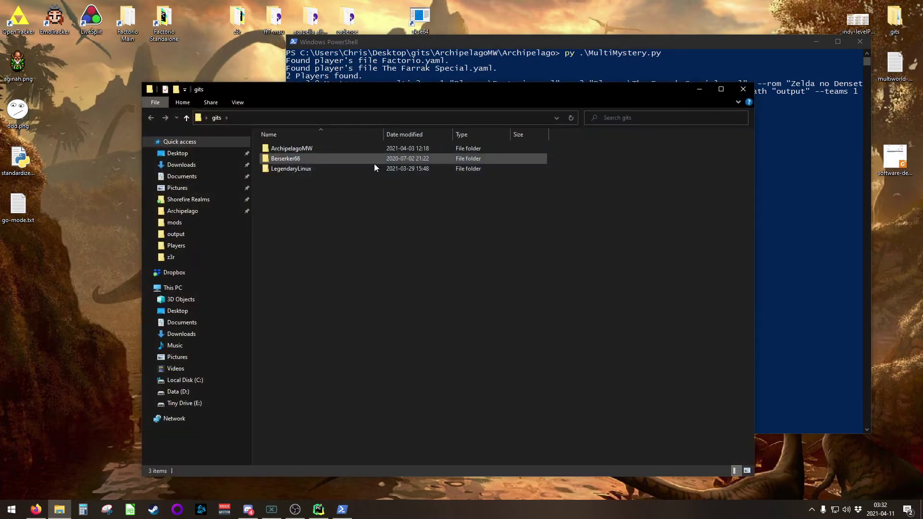
{"action": "double_click", "coordinate": [270, 150]}
{"action": "double_click", "coordinate": [270, 149]}
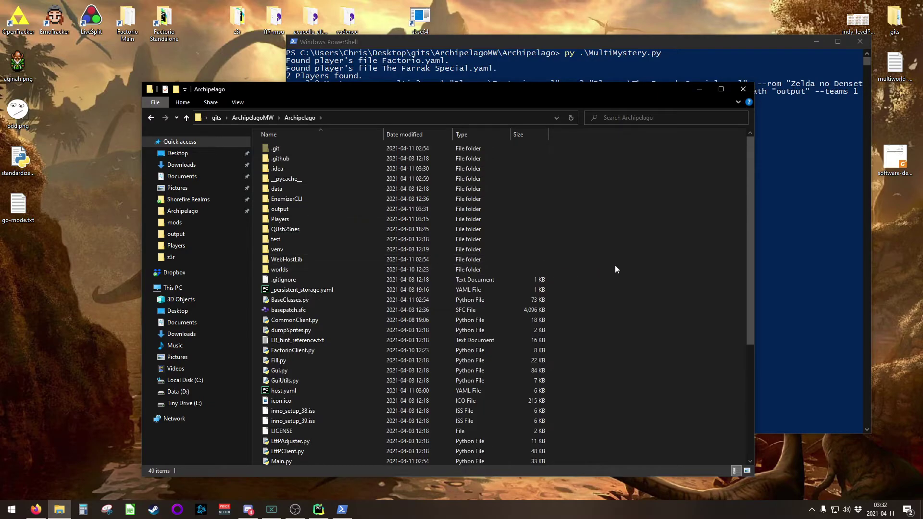
{"action": "key", "text": "ctrl+v"}
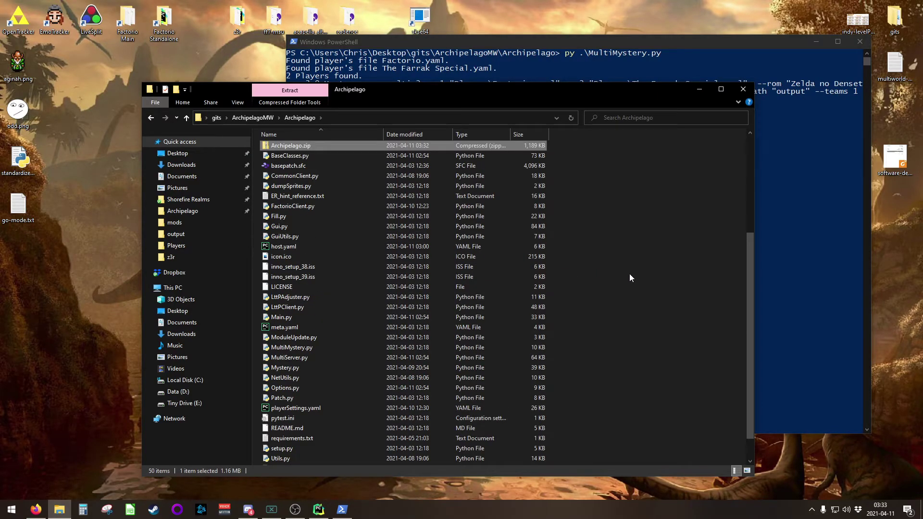
{"action": "left_click", "coordinate": [630, 273]}
{"action": "scroll", "coordinate": [630, 273], "scroll_direction": "up", "scroll_amount": 5}
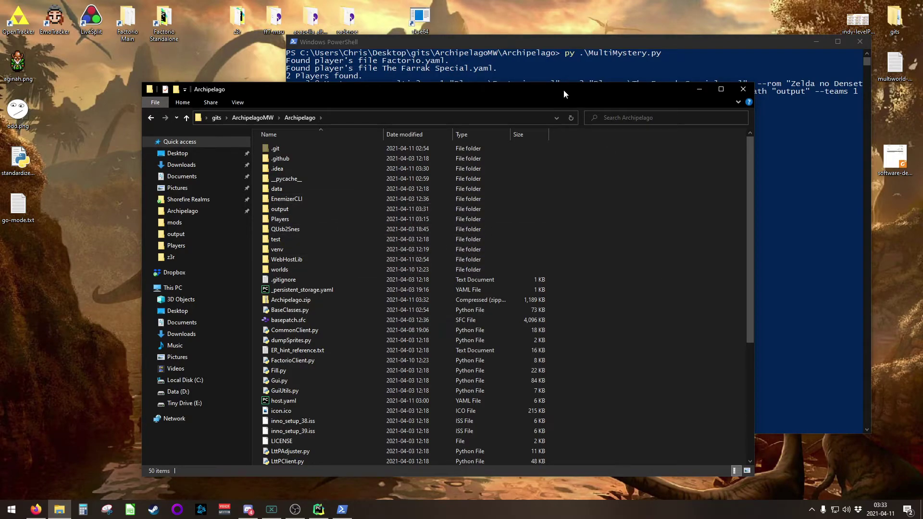
- Open a PowerShell window in the Archipelago folder, close the folder, and start the Factorio client with py .\FactorioClient.py
{"action": "right_click", "coordinate": [639, 211]}
{"action": "left_click", "coordinate": [666, 329]}
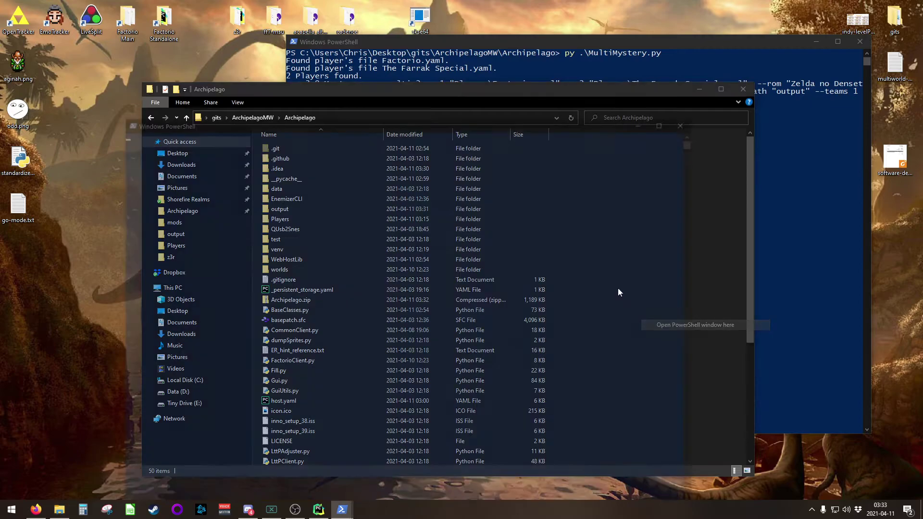
{"action": "left_click_drag", "start_coordinate": [420, 123], "coordinate": [341, 95]}
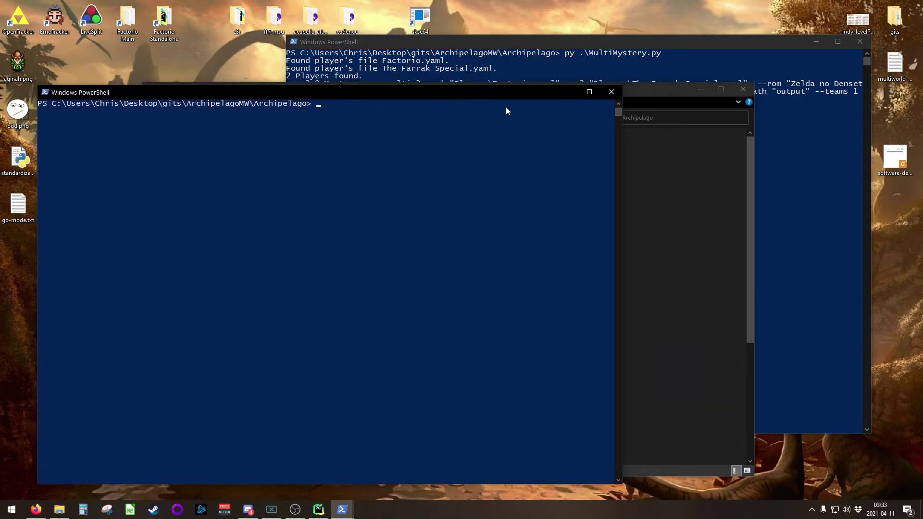
{"action": "left_click", "coordinate": [742, 90]}
{"action": "left_click", "coordinate": [371, 326]}
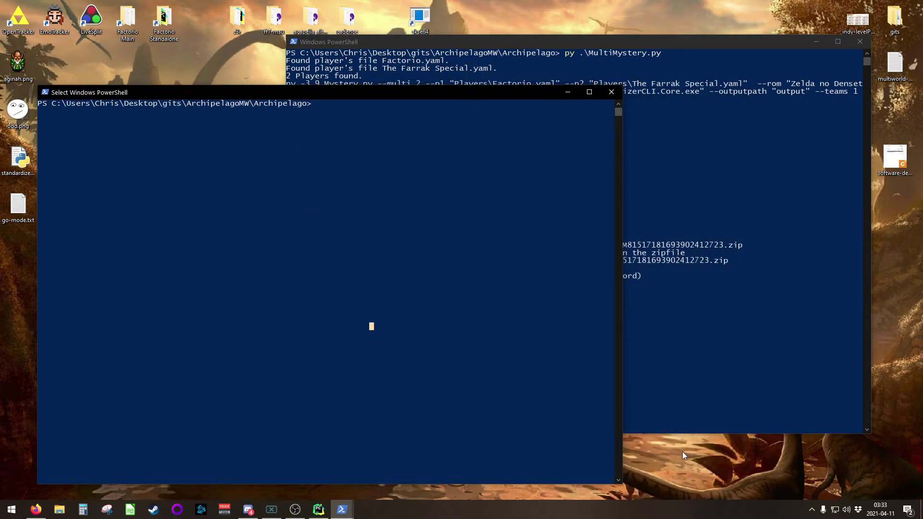
{"action": "type", "text": "py .\\FactorioClient.py"}
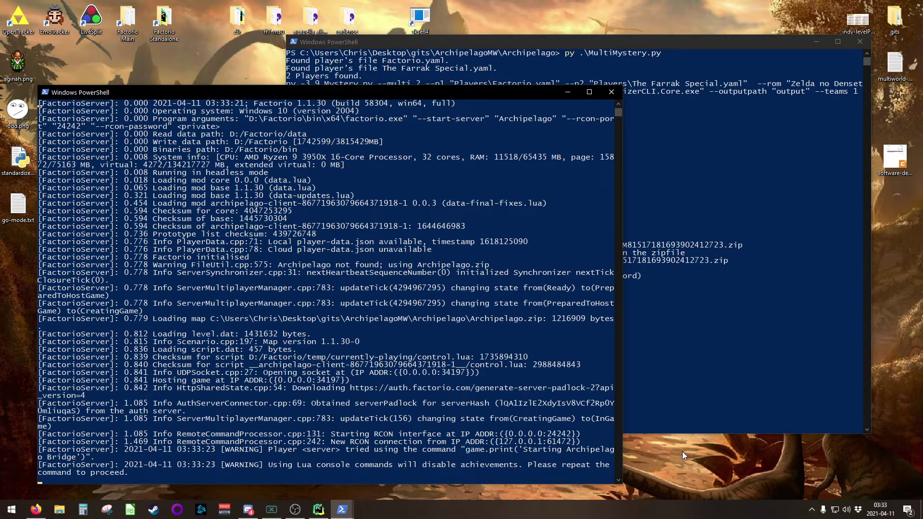
- Connect the Factorio client to the multiworld server on localhost and join with the slot name Nauvis
{"action": "type", "text": "/connect"}
{"action": "type", "text": "localhost"}
{"action": "key", "text": "Return"}
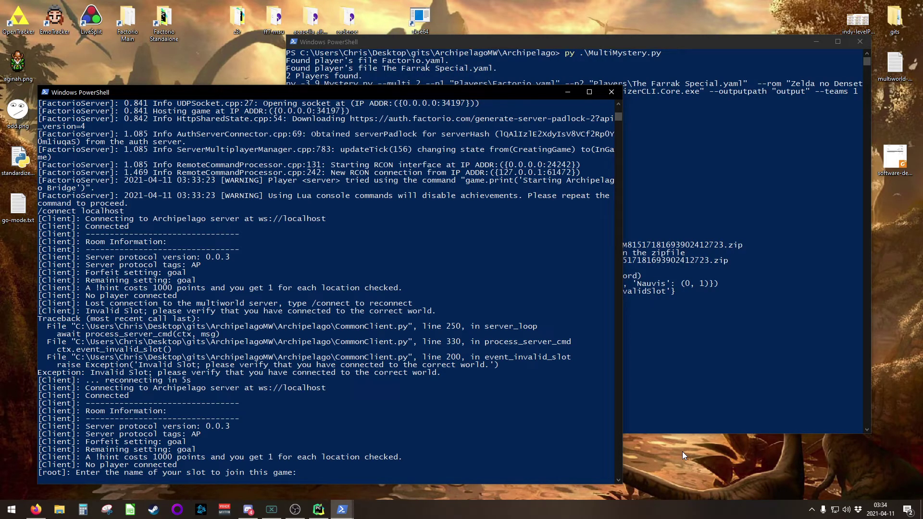
{"action": "type", "text": "Nauvis"}
{"action": "key", "text": "Return"}
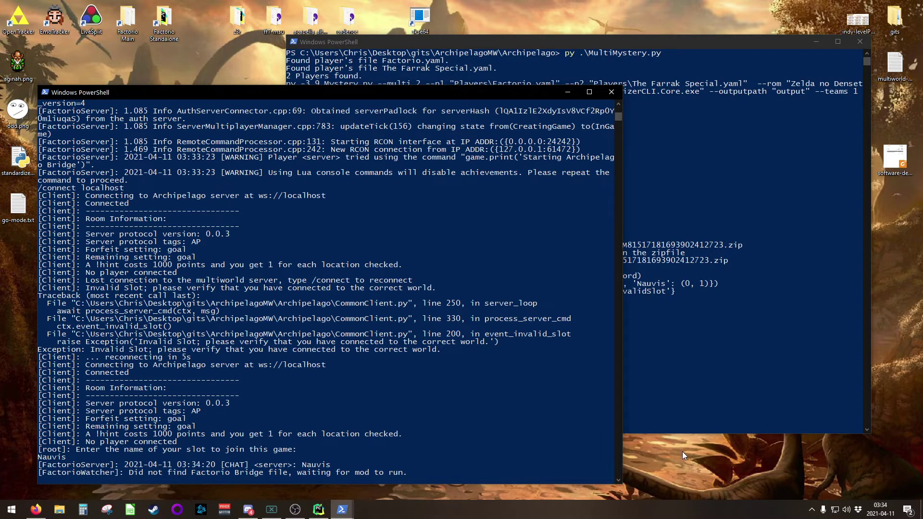
{"action": "type", "text": "Nauvis"}
{"action": "key", "text": "Return"}
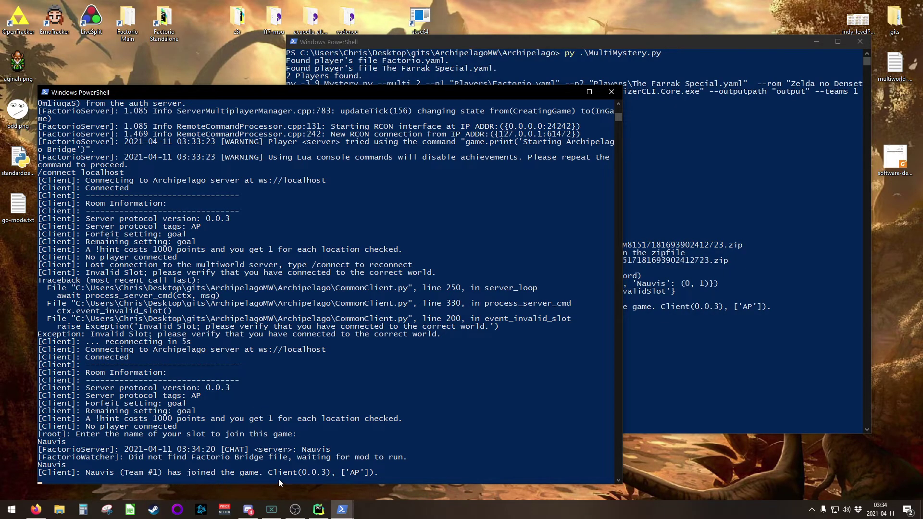
- Examine the client and multiworld server consoles for the Nauvis slot's join notice
{"action": "left_click", "coordinate": [376, 472]}
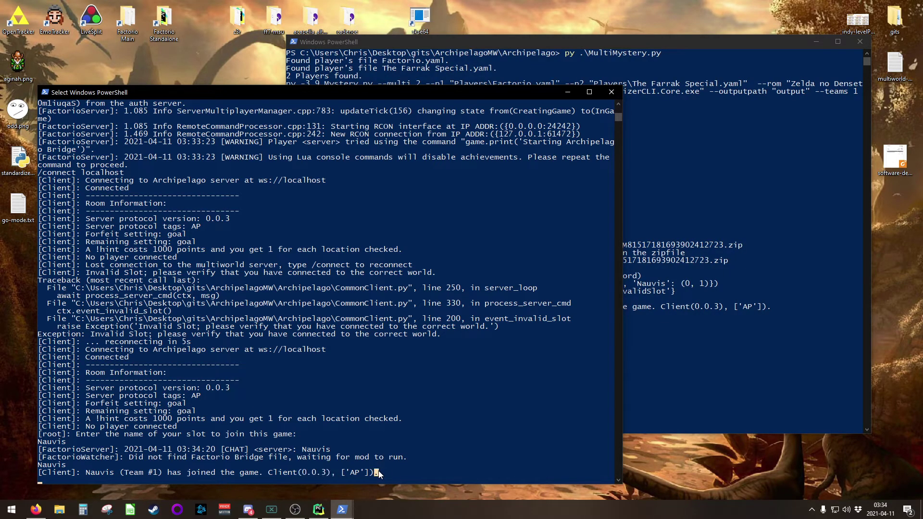
{"action": "left_click", "coordinate": [688, 366]}
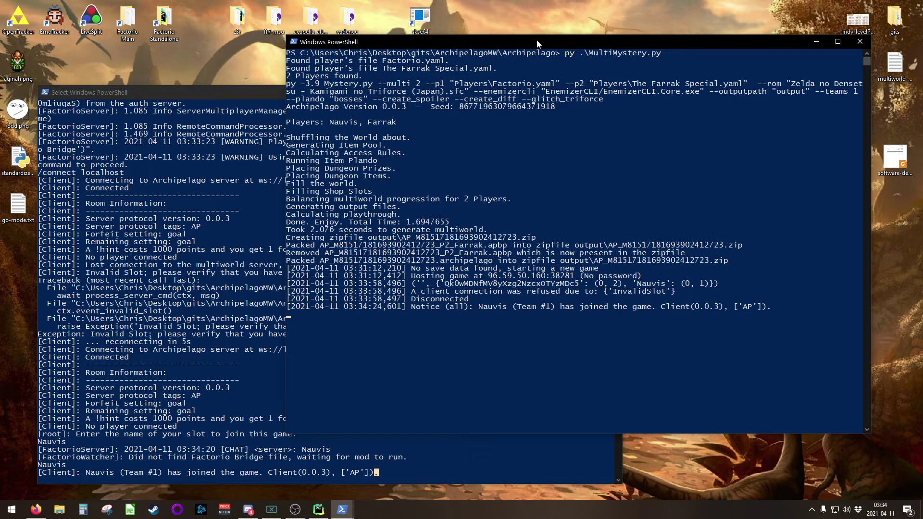
{"action": "mouse_move", "coordinate": [536, 39]}
{"action": "left_mouse_down"}
{"action": "mouse_move", "coordinate": [519, 30]}
{"action": "mouse_move", "coordinate": [549, 32]}
{"action": "left_mouse_up"}
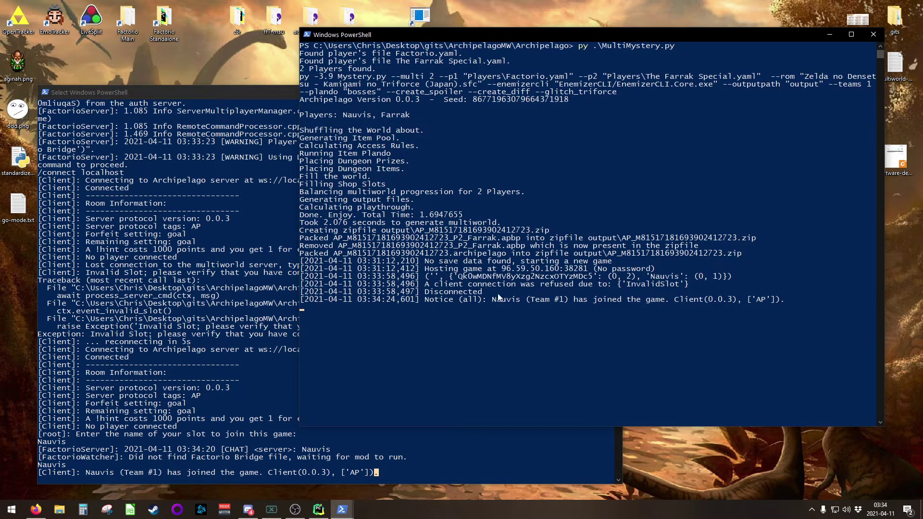
{"action": "left_click_drag", "start_coordinate": [488, 299], "coordinate": [651, 307]}
{"action": "left_click", "coordinate": [718, 329]}
{"action": "left_click", "coordinate": [691, 368]}
{"action": "left_click", "coordinate": [675, 438]}
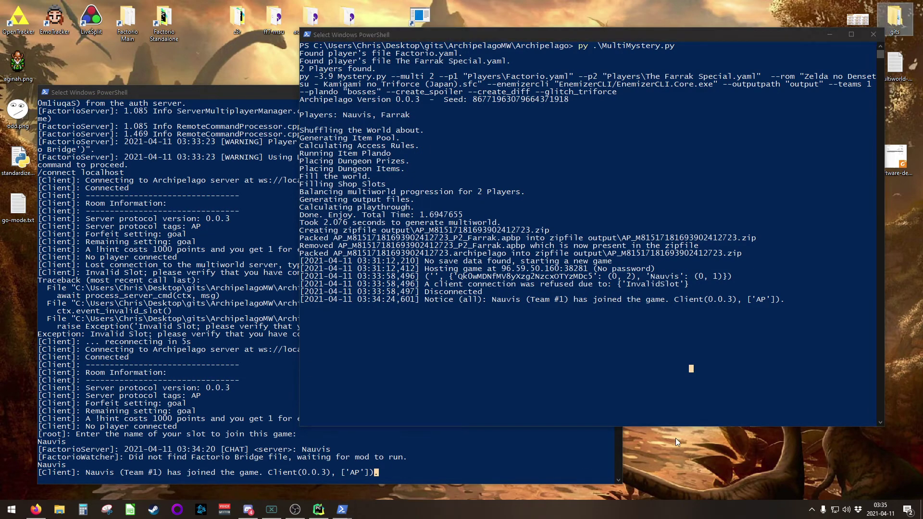